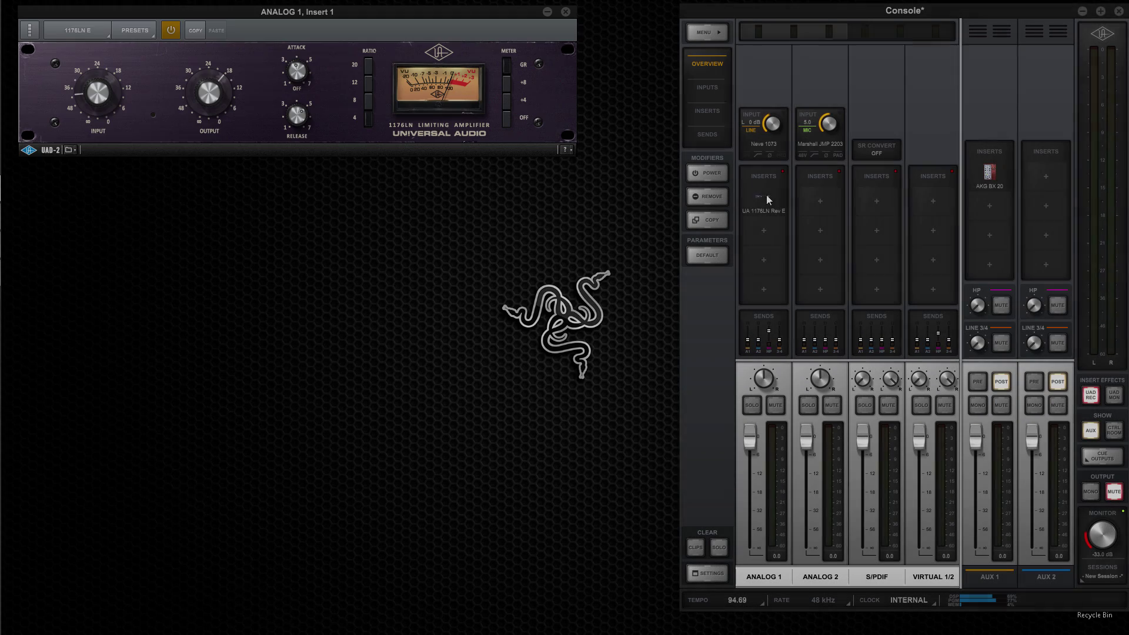
Open the AKG BX 20 reverb on AUX 1 and the Neve 1073 and Marshall JMP 2203 preamps on ANALOG 1 and 2.
left_click(970, 176)
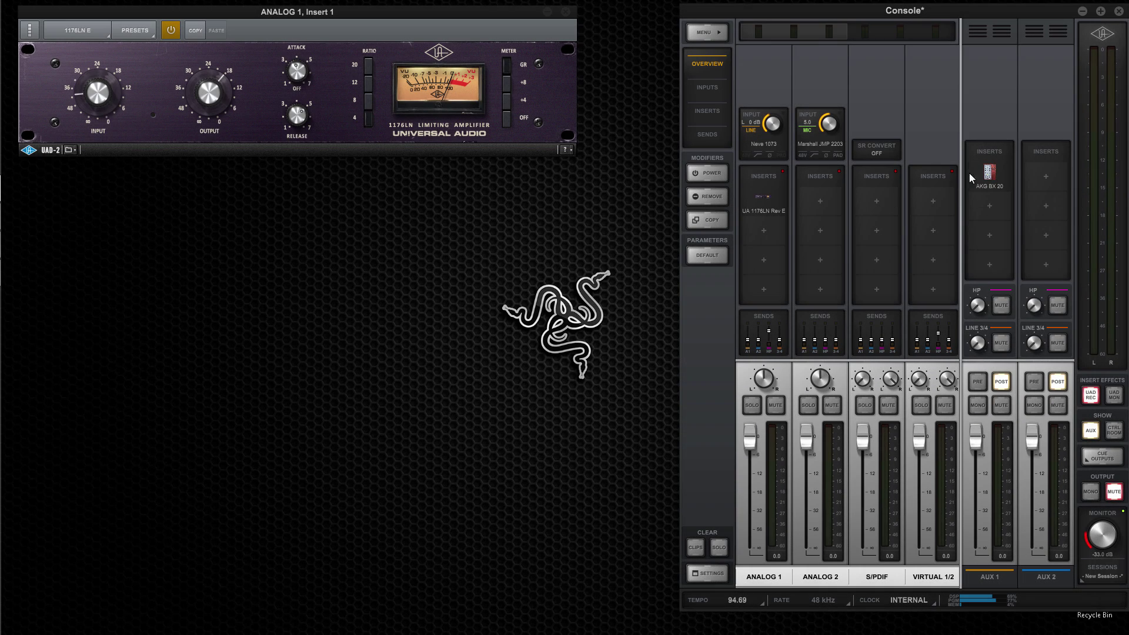
left_click(988, 171)
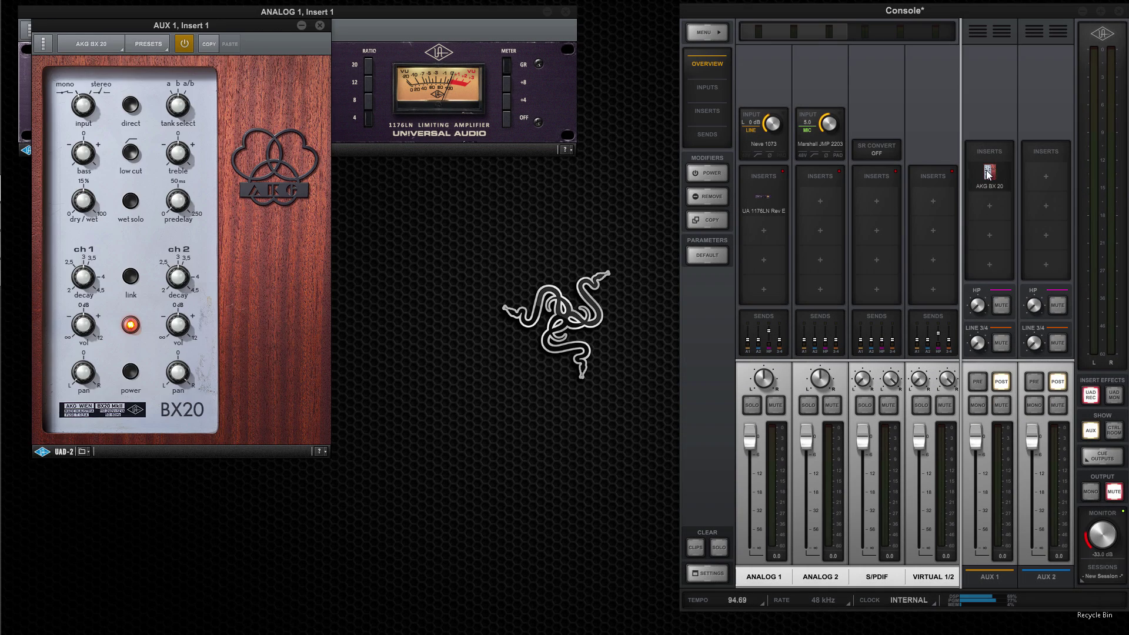
left_click(764, 142)
left_click(816, 143)
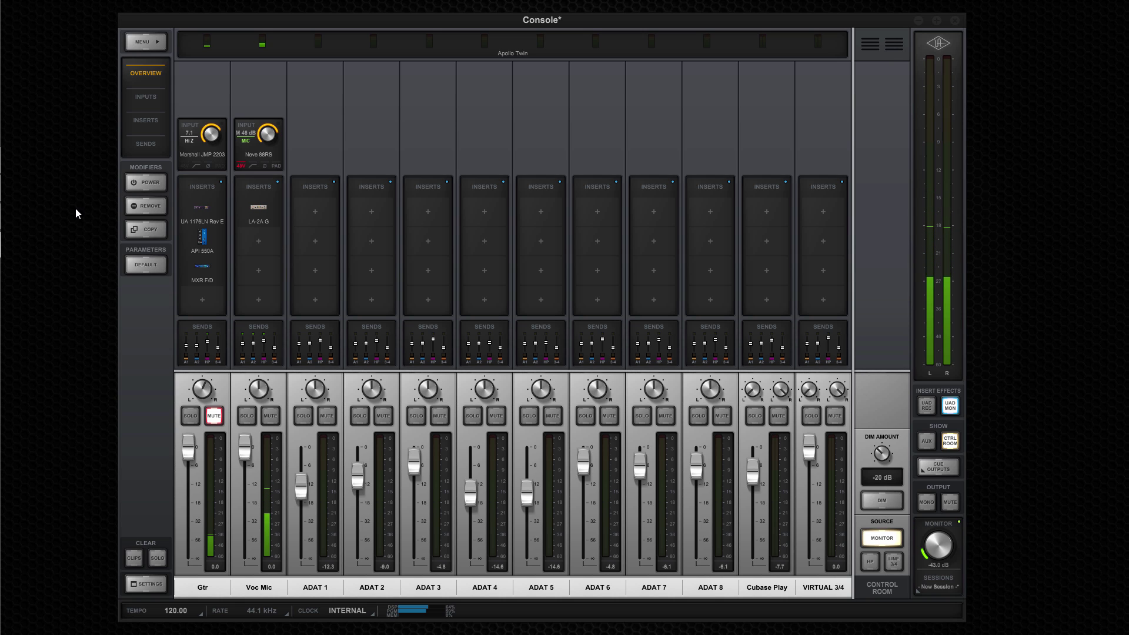
left_click(152, 96)
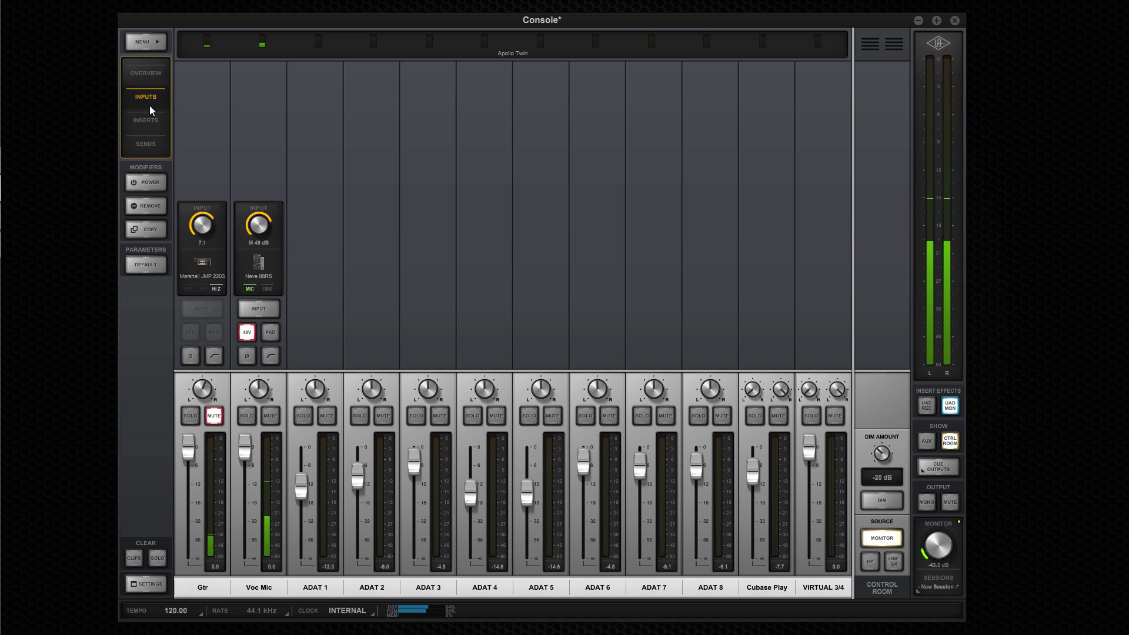
left_click(150, 121)
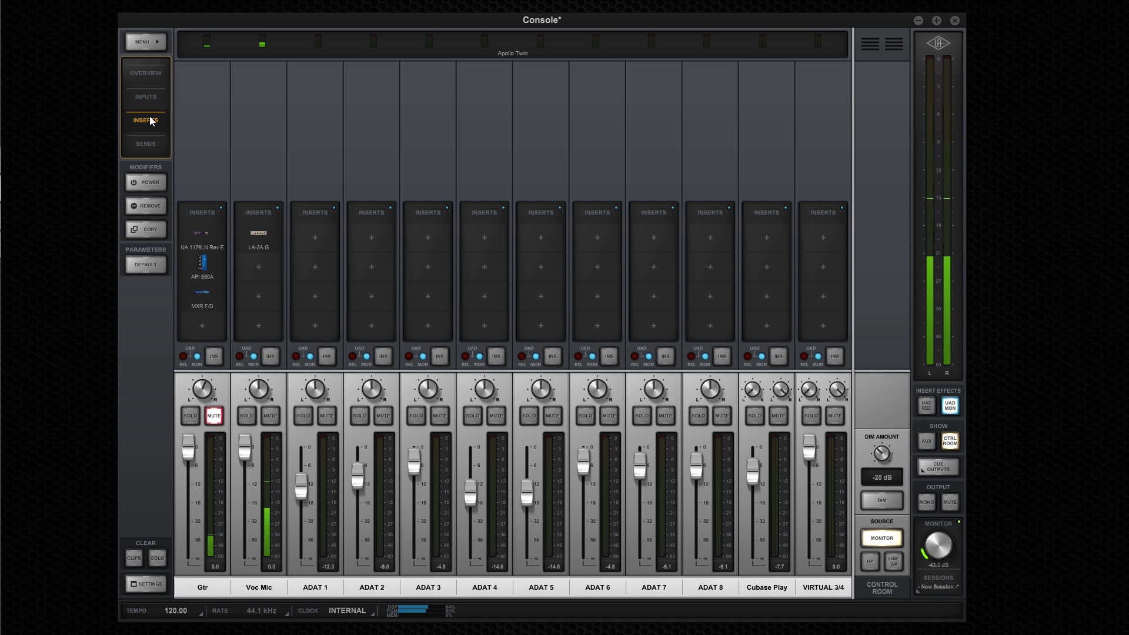
left_click(259, 236)
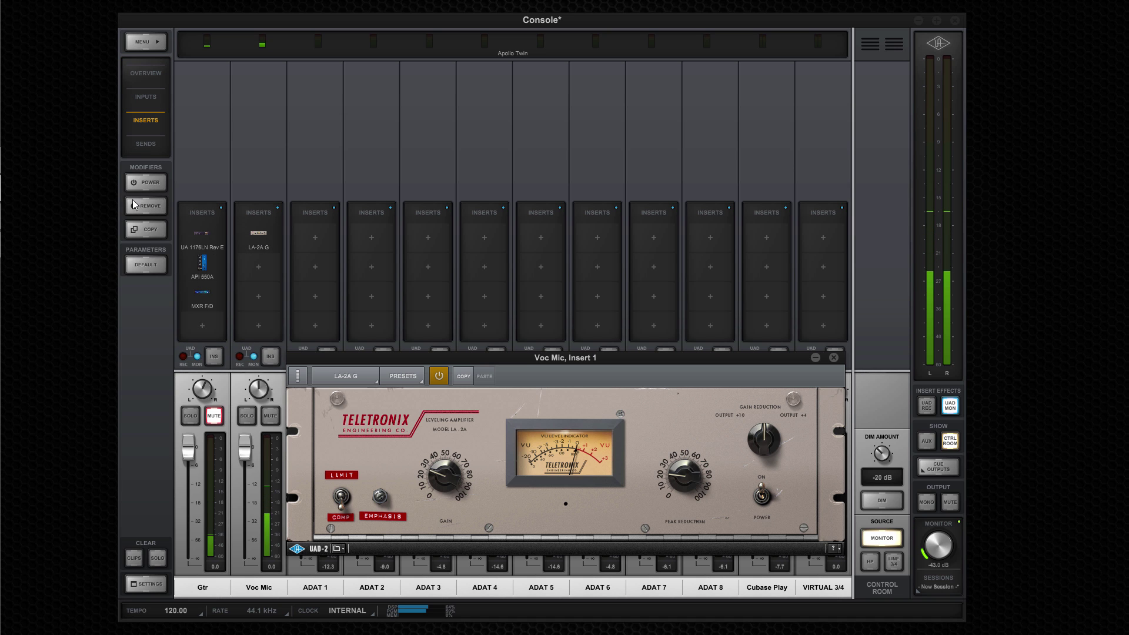
left_click(143, 143)
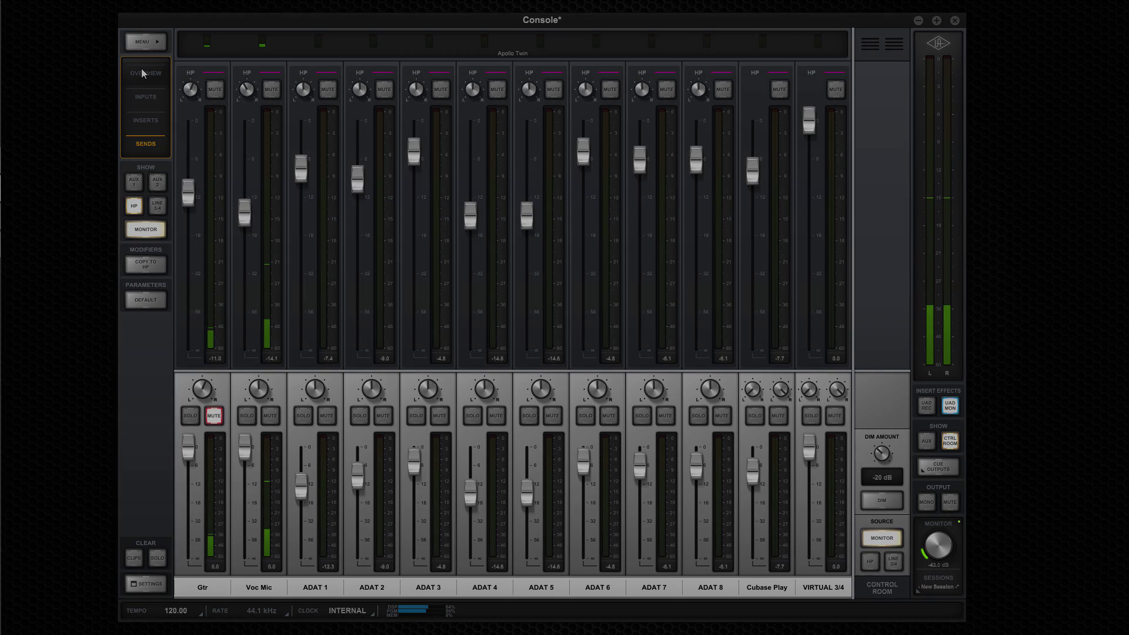
left_click(143, 73)
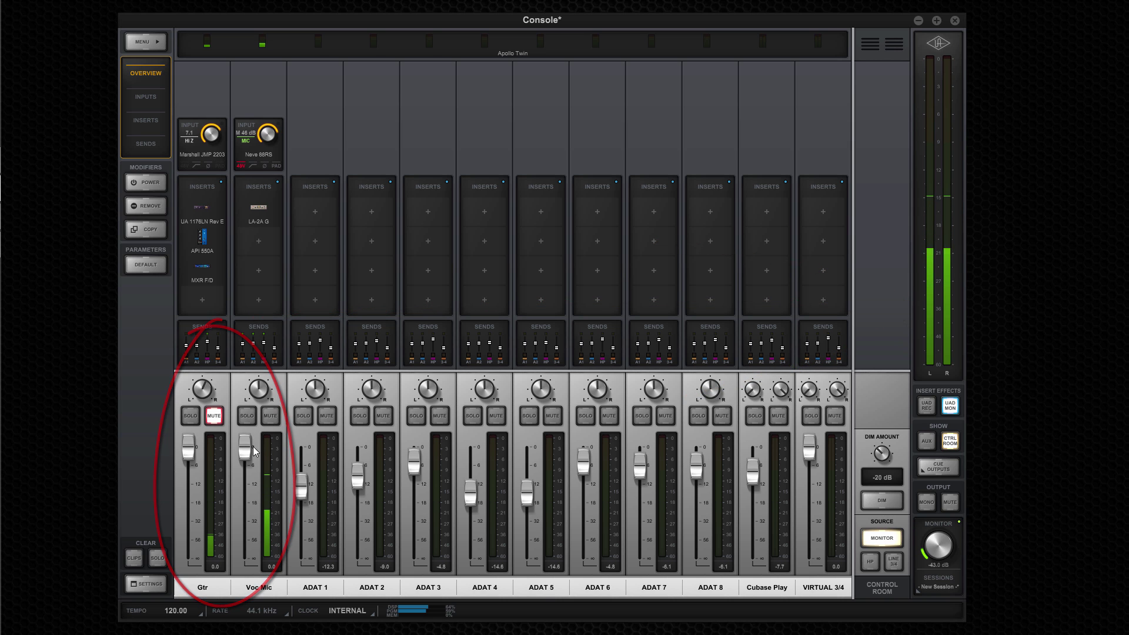
Pull the Voc Mic fader down to -16.2 and mute it, then raise it back toward 0.0 and unmute.
left_click_drag(244, 448, 245, 500)
left_click(271, 414)
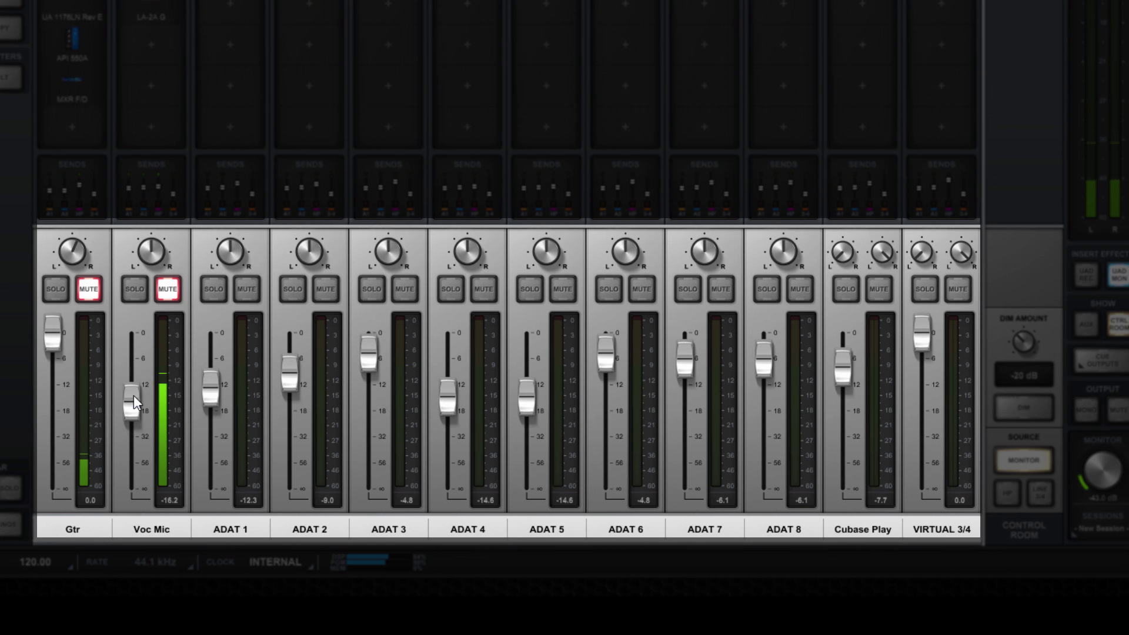
left_click_drag(133, 395, 134, 339)
left_click(168, 290)
left_click(168, 289)
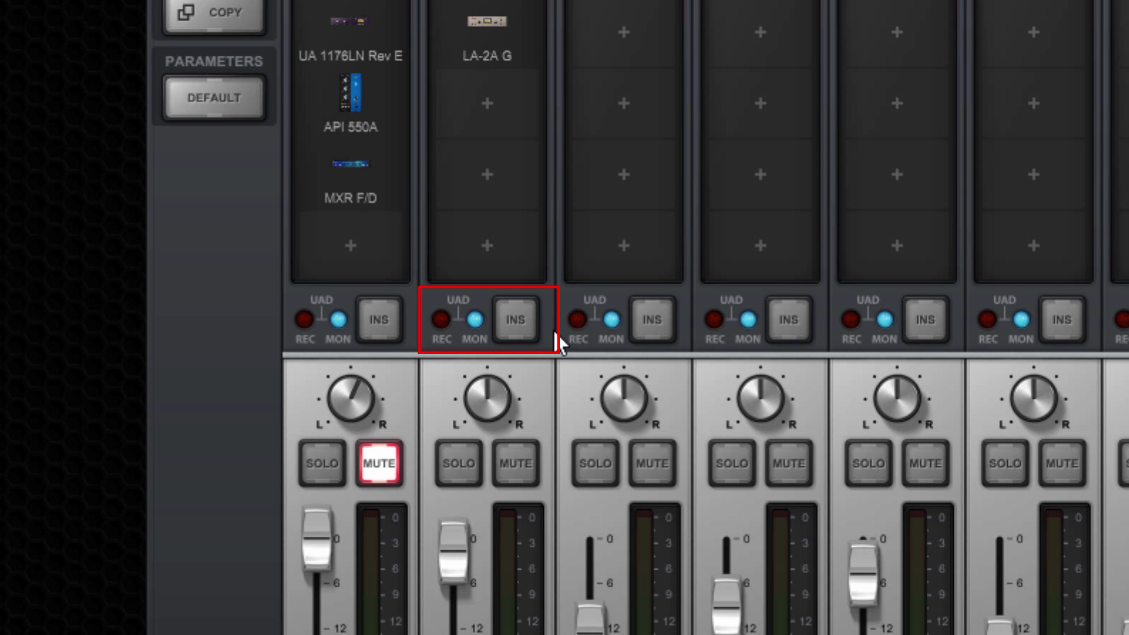
Toggle Voc Mic and global inserts between record and monitor-only, ending monitor-only, then open the Neve 88RS preamp.
left_click(529, 328)
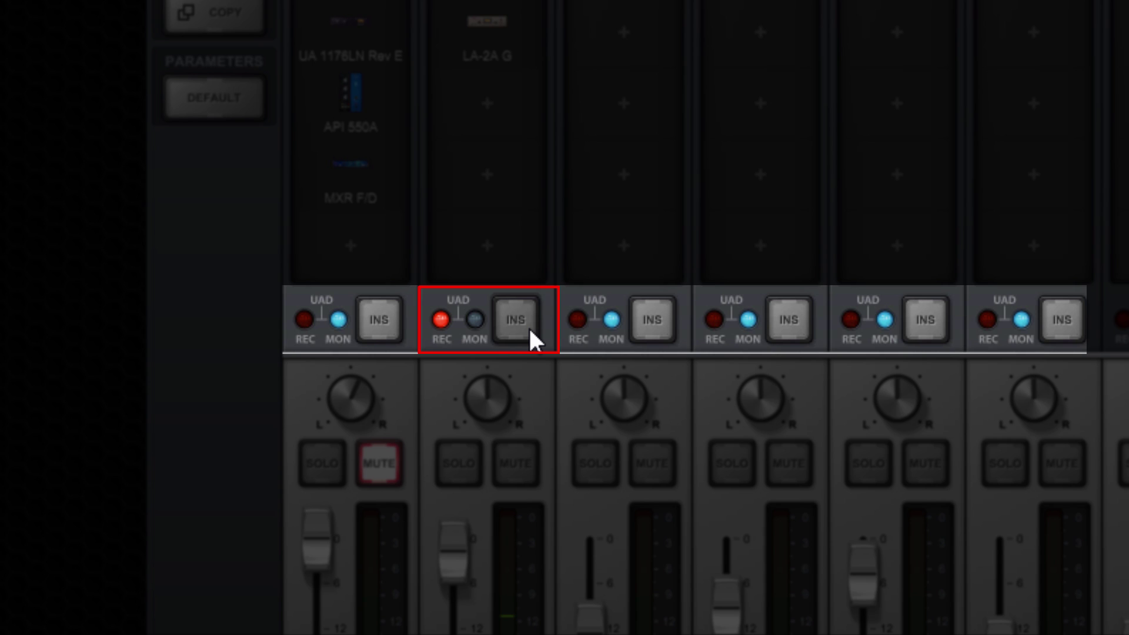
left_click(528, 327)
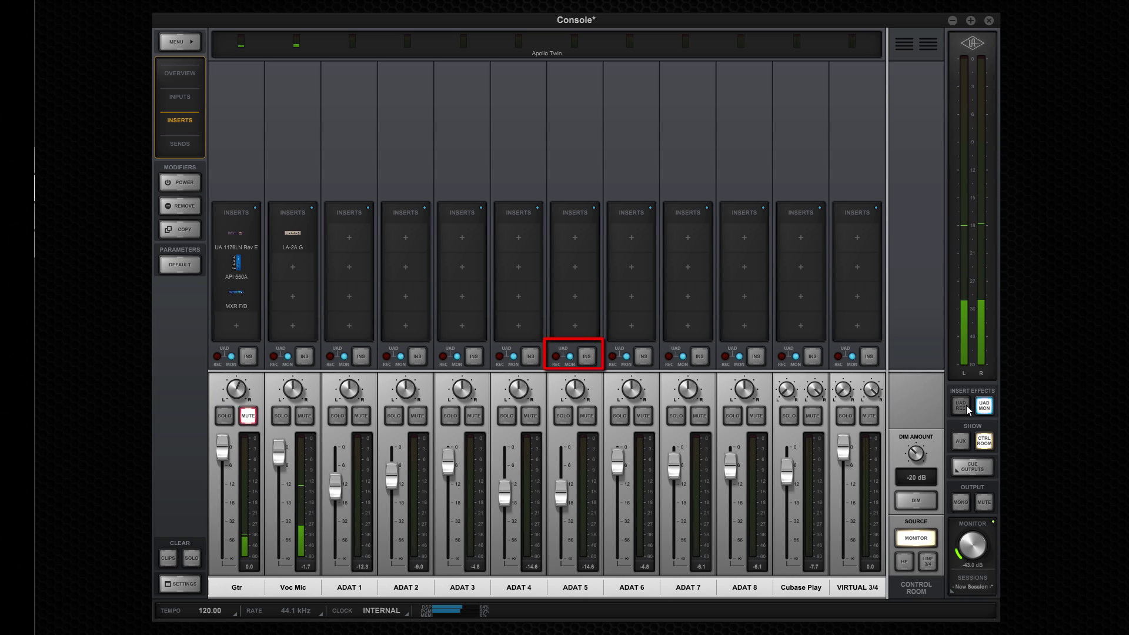
left_click(964, 407)
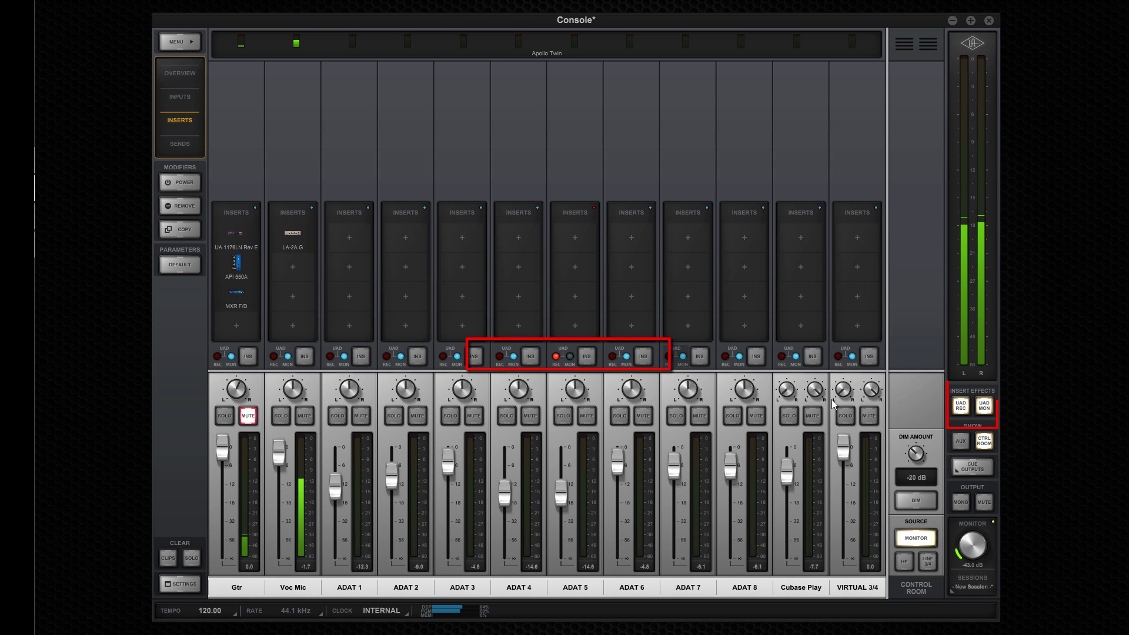
left_click(983, 406)
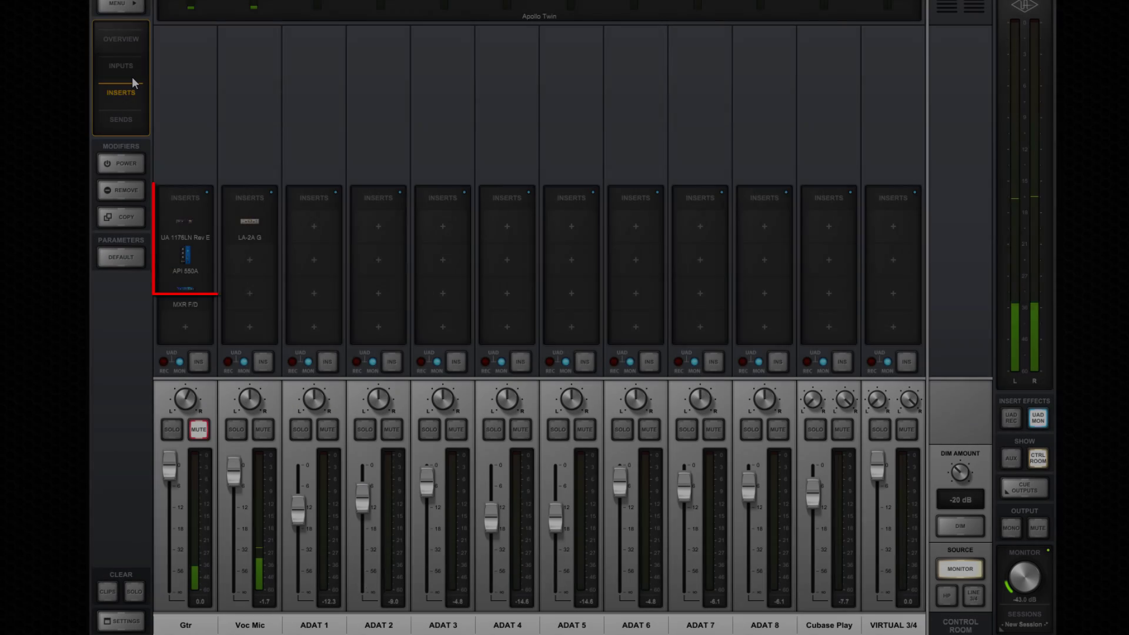
left_click(132, 77)
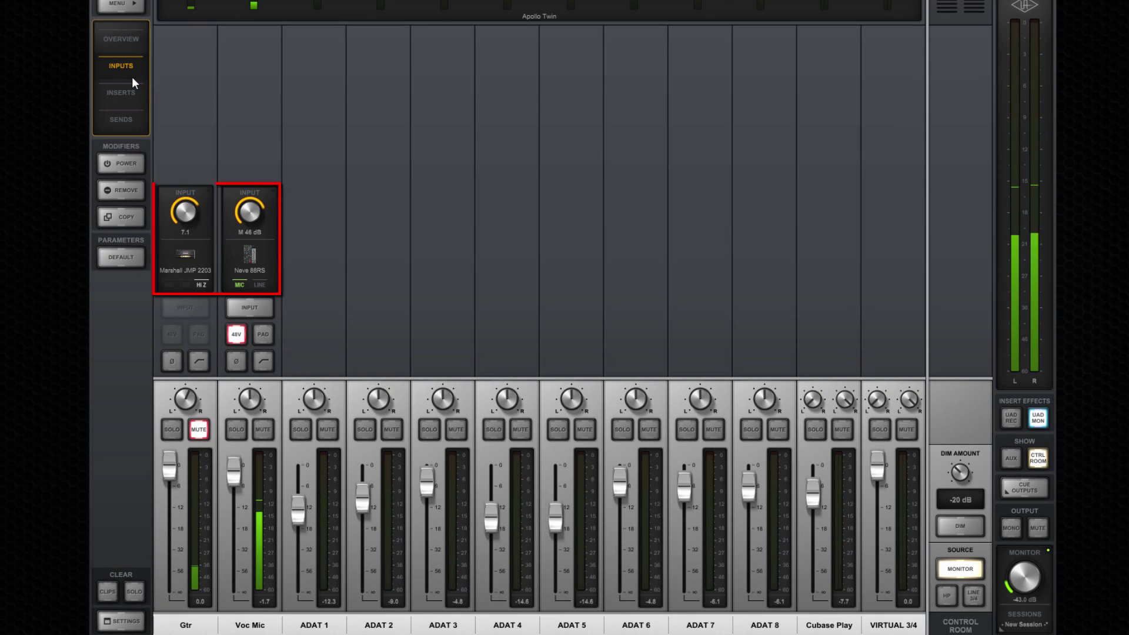
left_click(251, 254)
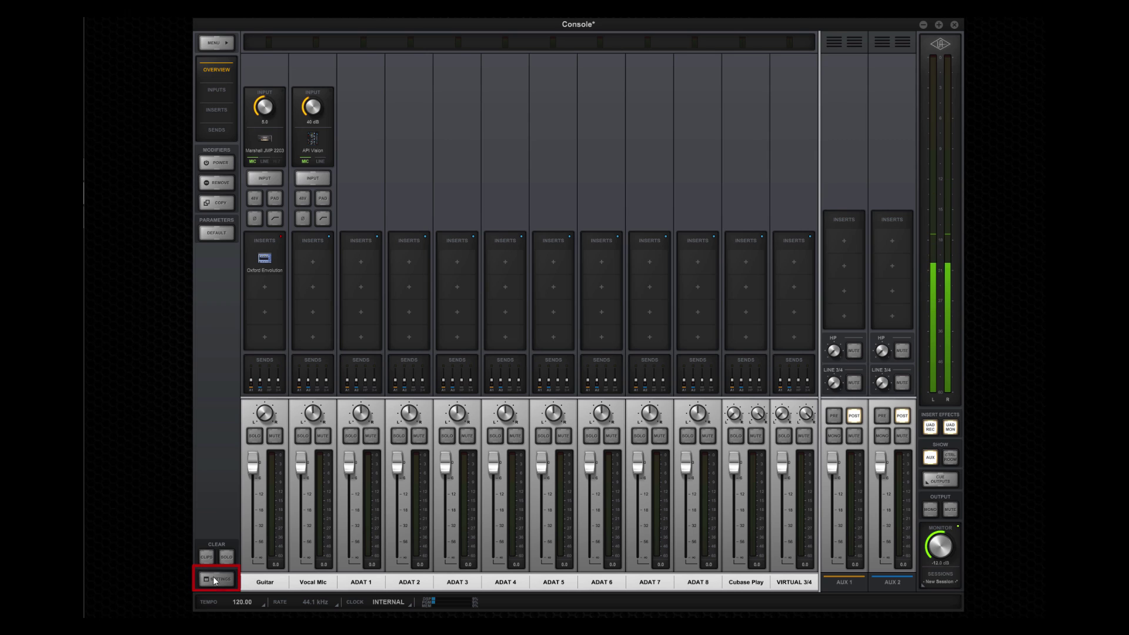
In console settings, confirm buffer size 512, delay compensation Medium, alt count 0 and monitor level 20 dBu.
left_click(214, 579)
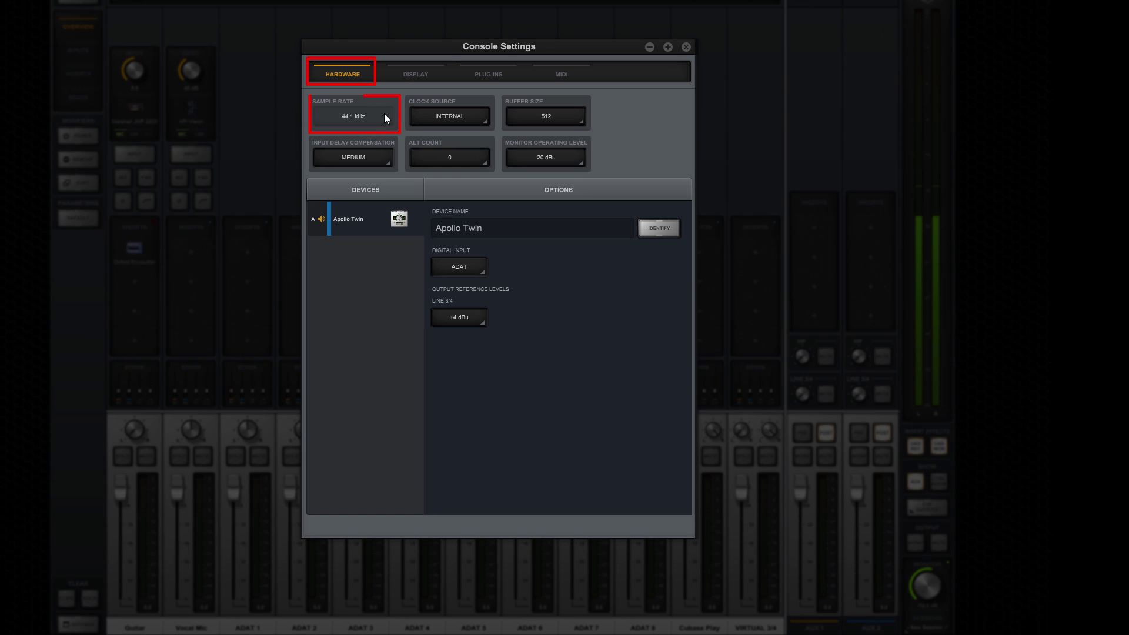
left_click(485, 117)
left_click(531, 116)
left_click(531, 116)
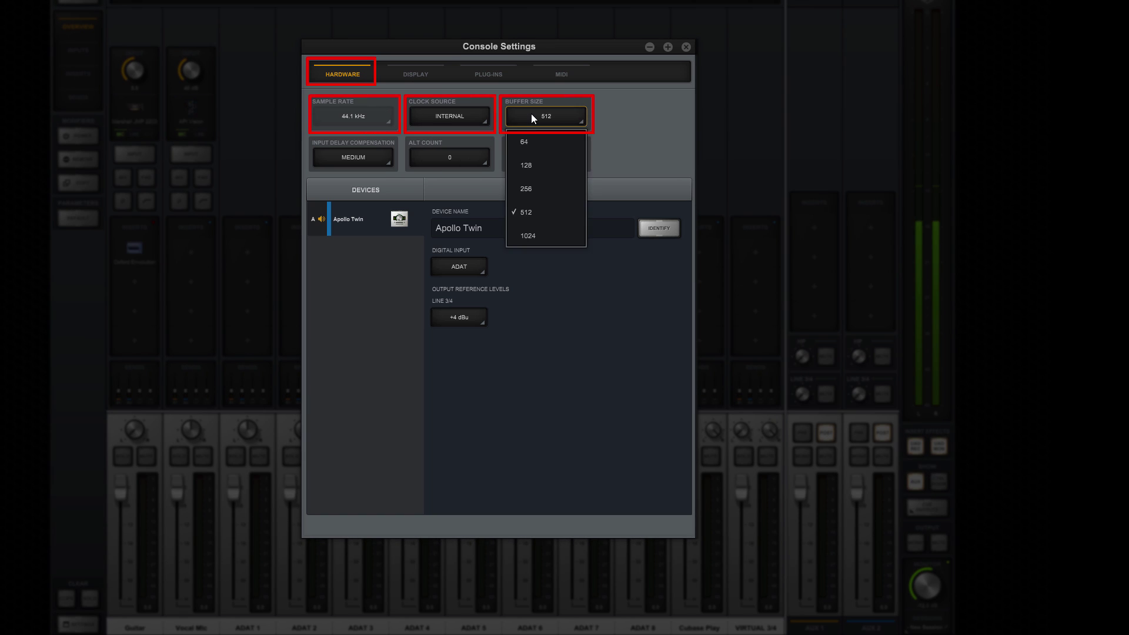
left_click(531, 114)
left_click(379, 156)
left_click(380, 156)
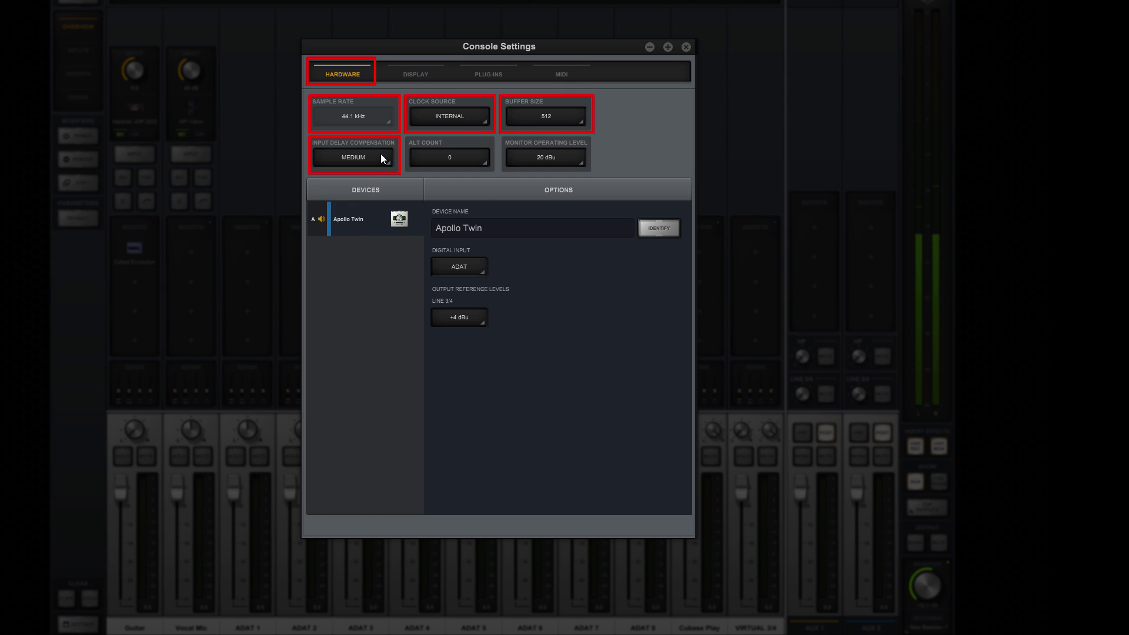
left_click(475, 156)
left_click(486, 156)
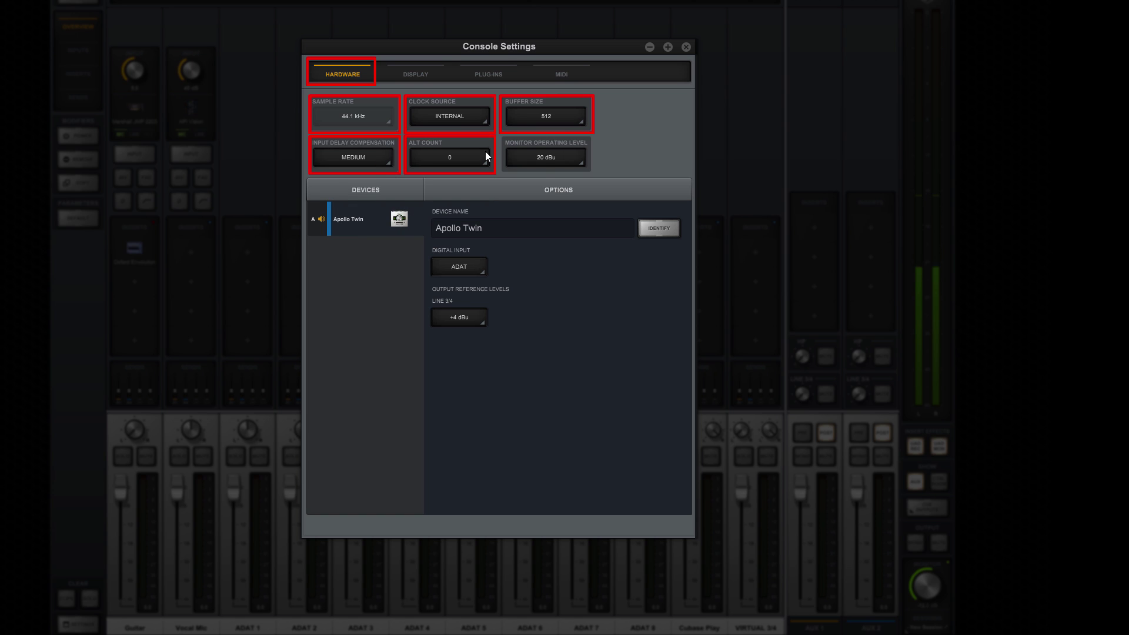
left_click(576, 161)
left_click(576, 158)
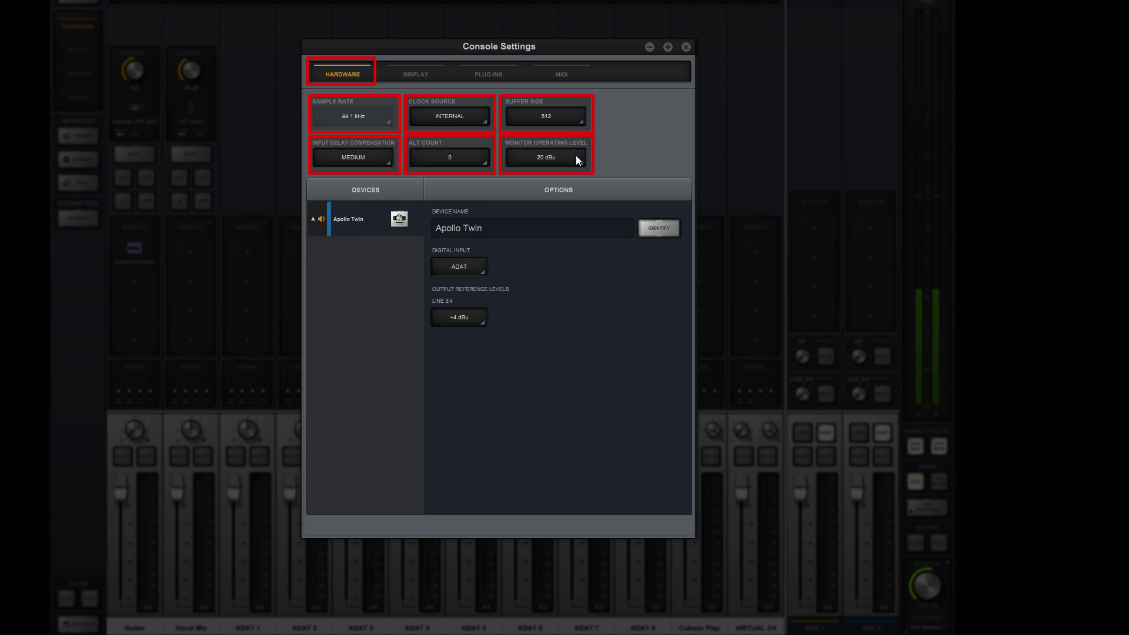
Confirm Digital Input stays ADAT and Line 3/4 at +4 dBu, then show the Display settings.
left_click(481, 265)
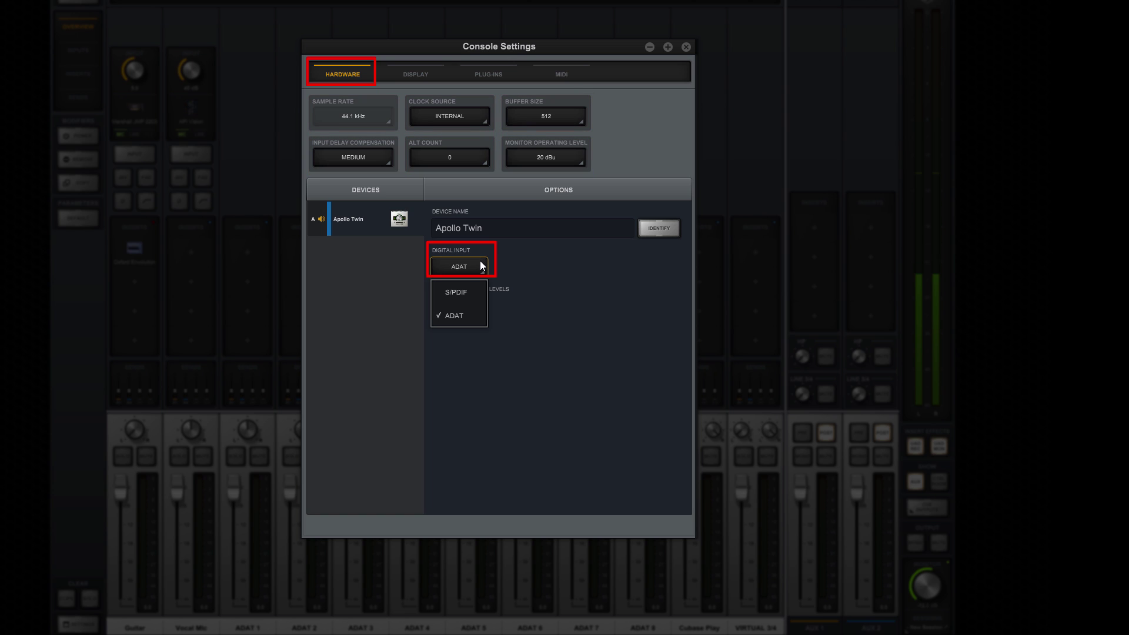
left_click(480, 263)
left_click(480, 314)
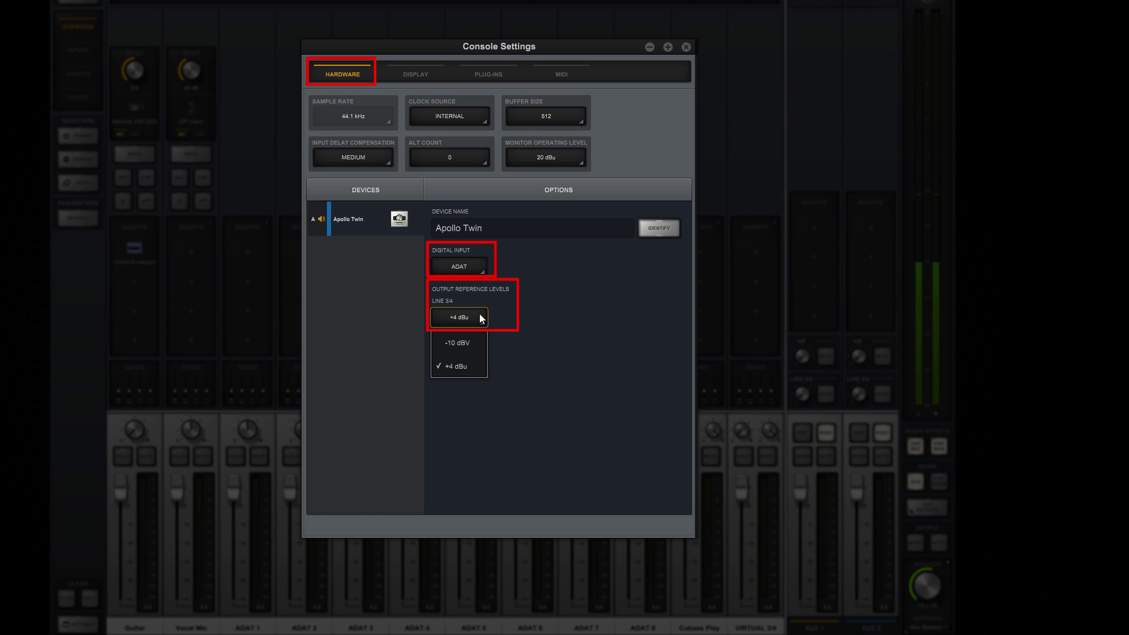
left_click(480, 318)
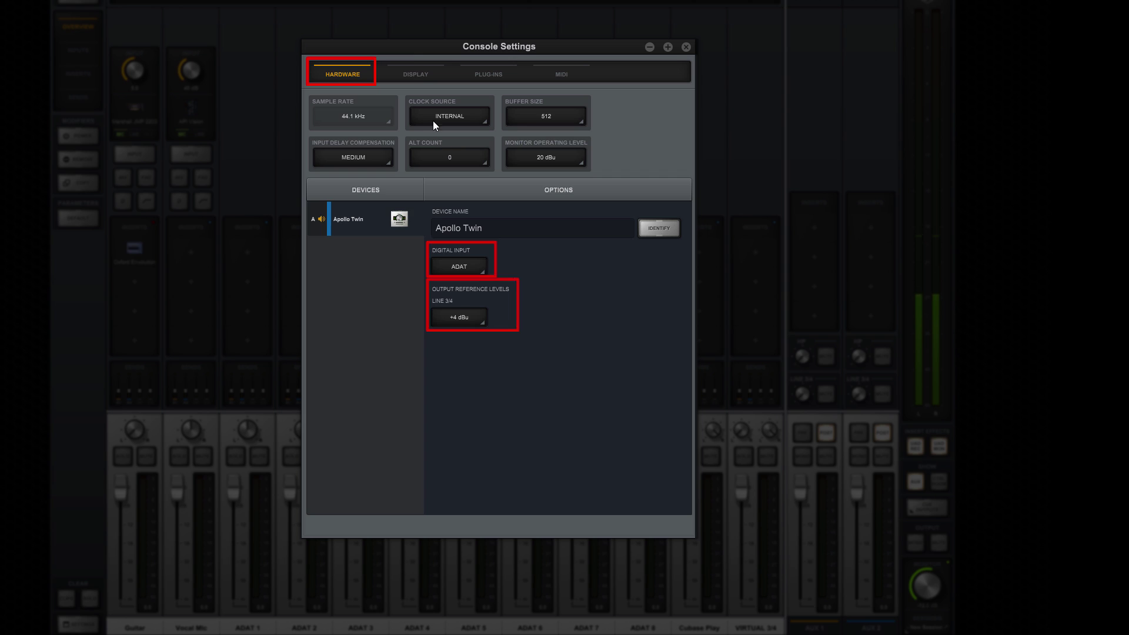
left_click(421, 71)
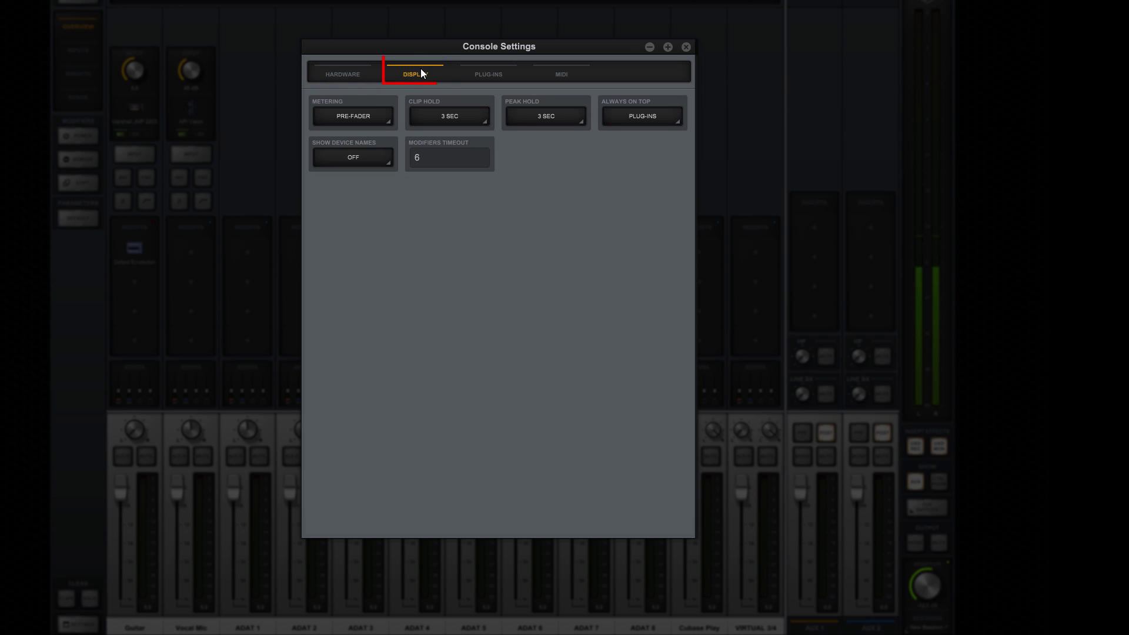
Keep Display options: Pre-Fader metering, 3 sec clip and peak hold, Plug-ins always on top, device names hidden.
left_click(379, 116)
left_click(381, 116)
left_click(476, 116)
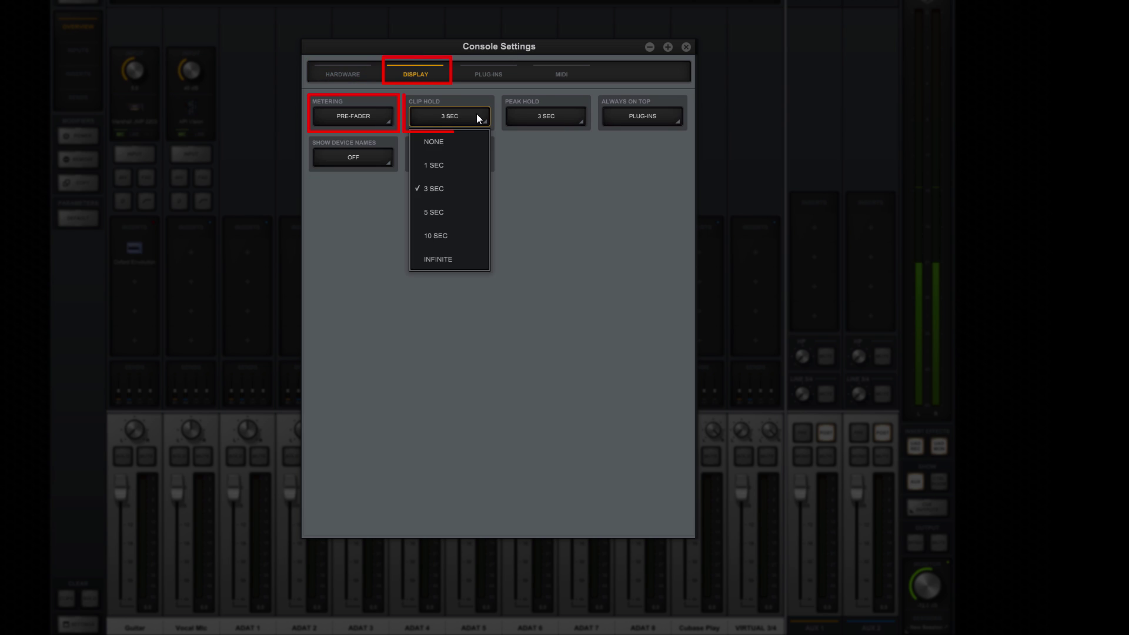
left_click(476, 114)
left_click(569, 112)
left_click(569, 112)
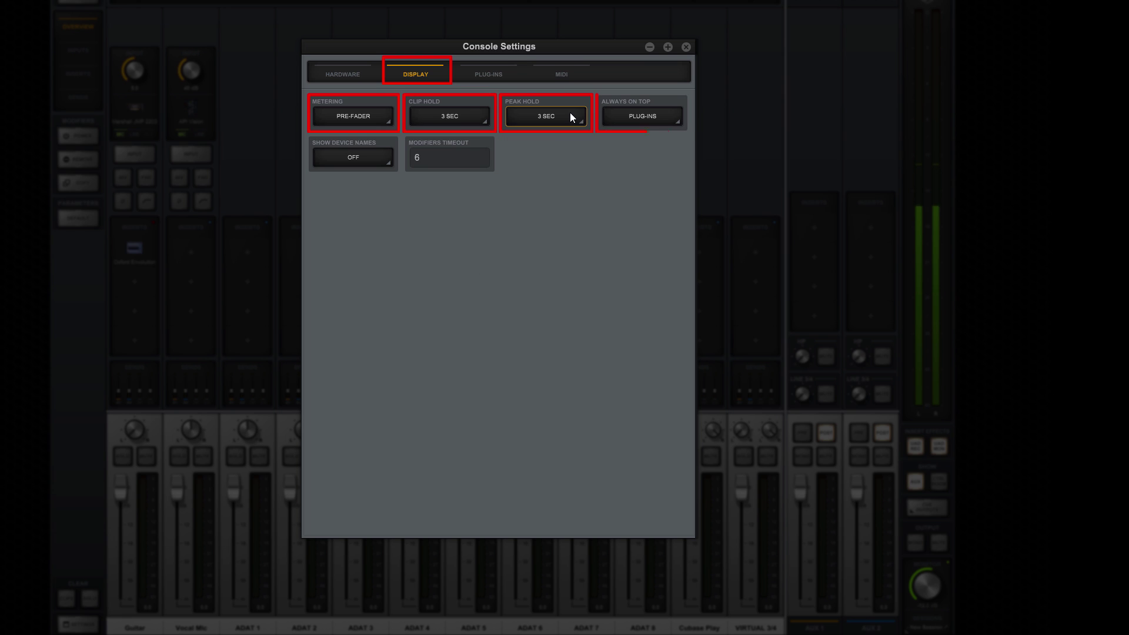
left_click(608, 115)
left_click(608, 115)
left_click(377, 160)
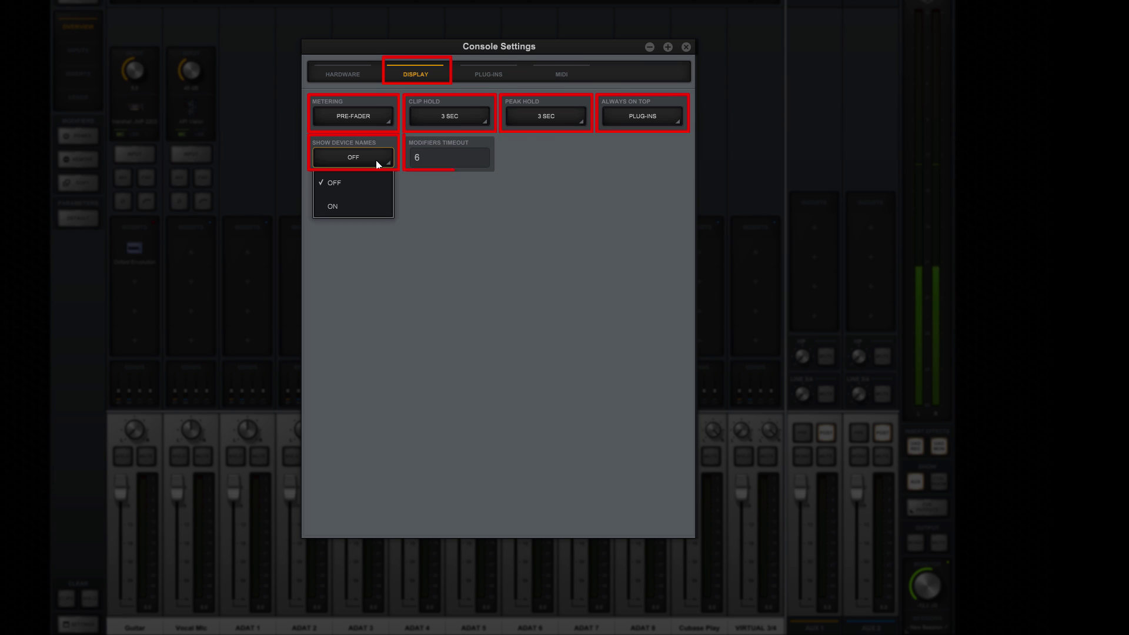
left_click(376, 160)
left_click(463, 152)
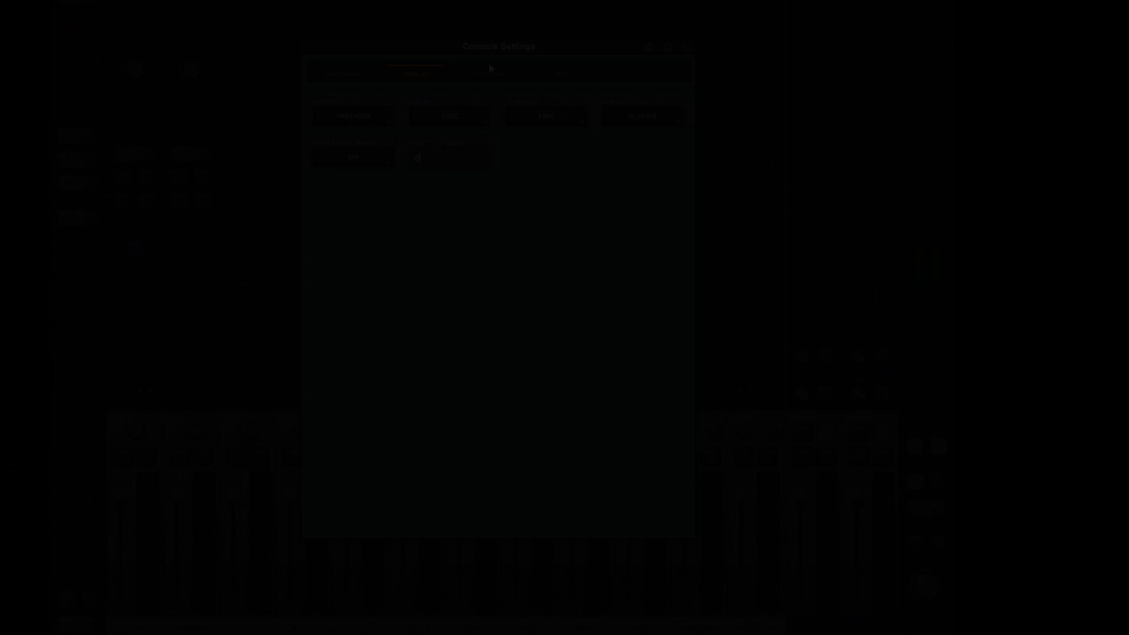
Unhide the AKG BX 20 in the plug-ins list and set the MIDI control device to NONE.
left_click(488, 62)
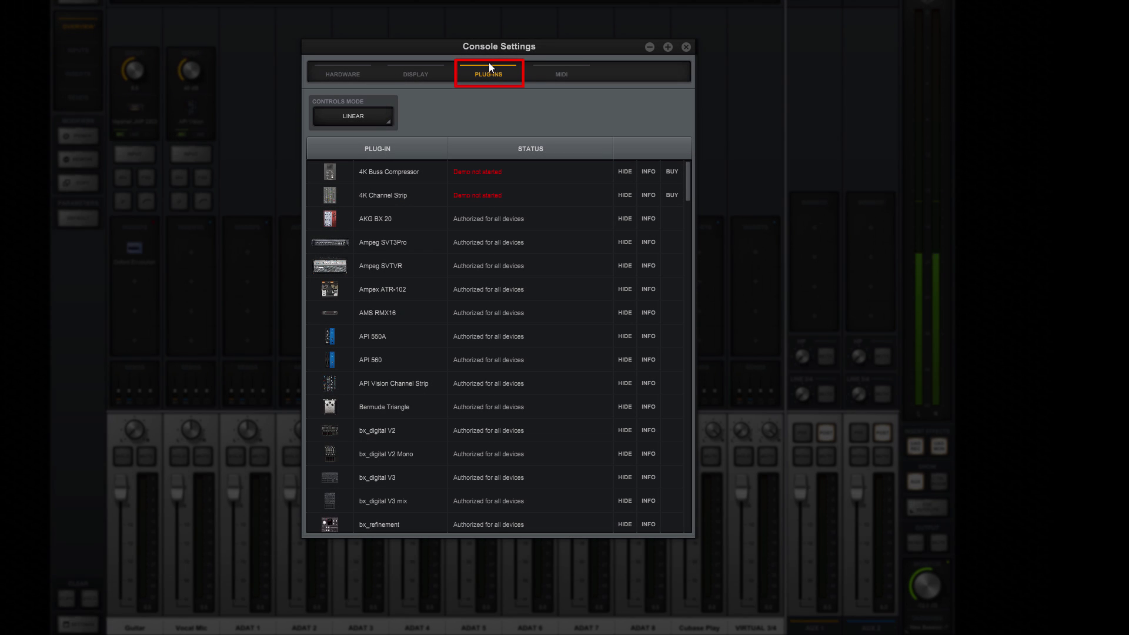
left_click(630, 217)
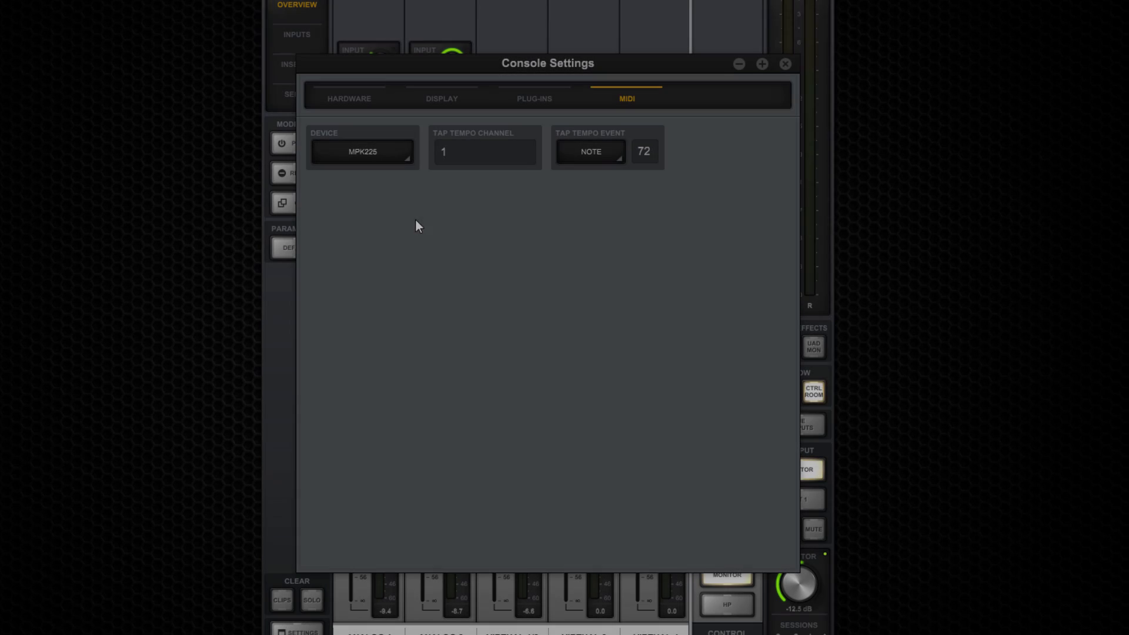
left_click(390, 147)
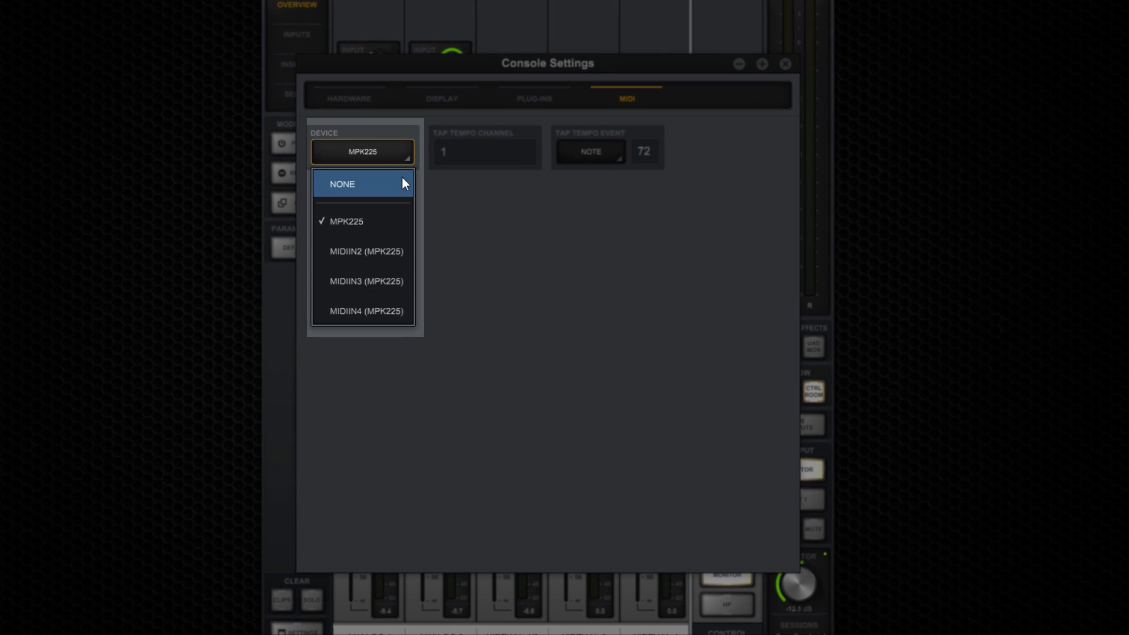
left_click(401, 176)
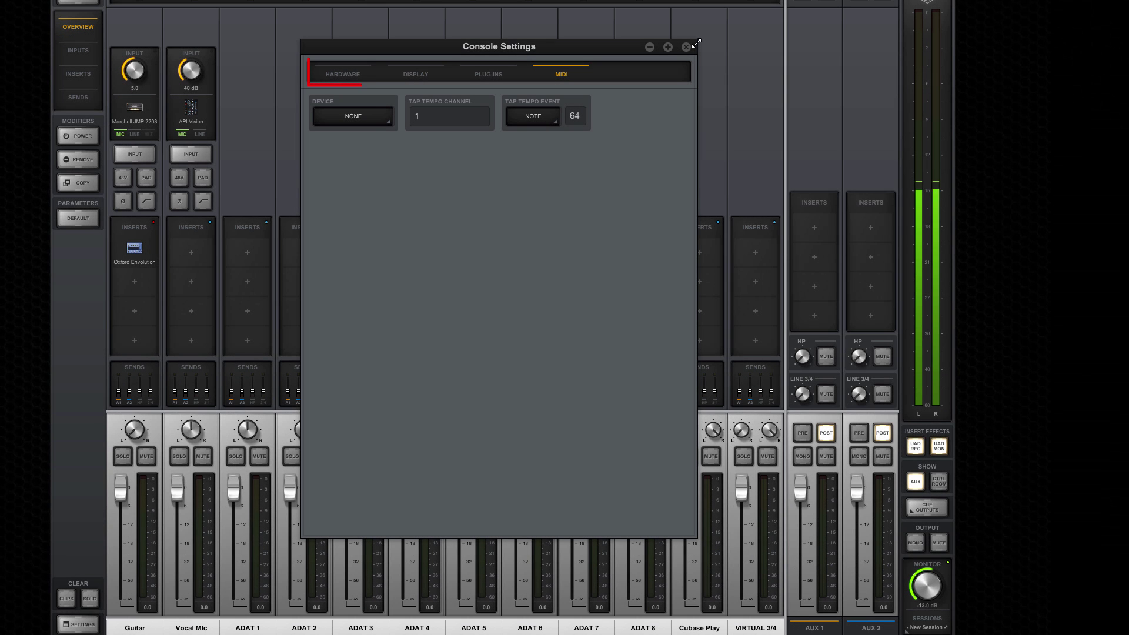
Set Input Delay Compensation to OFF on the Hardware settings tab.
left_click(351, 69)
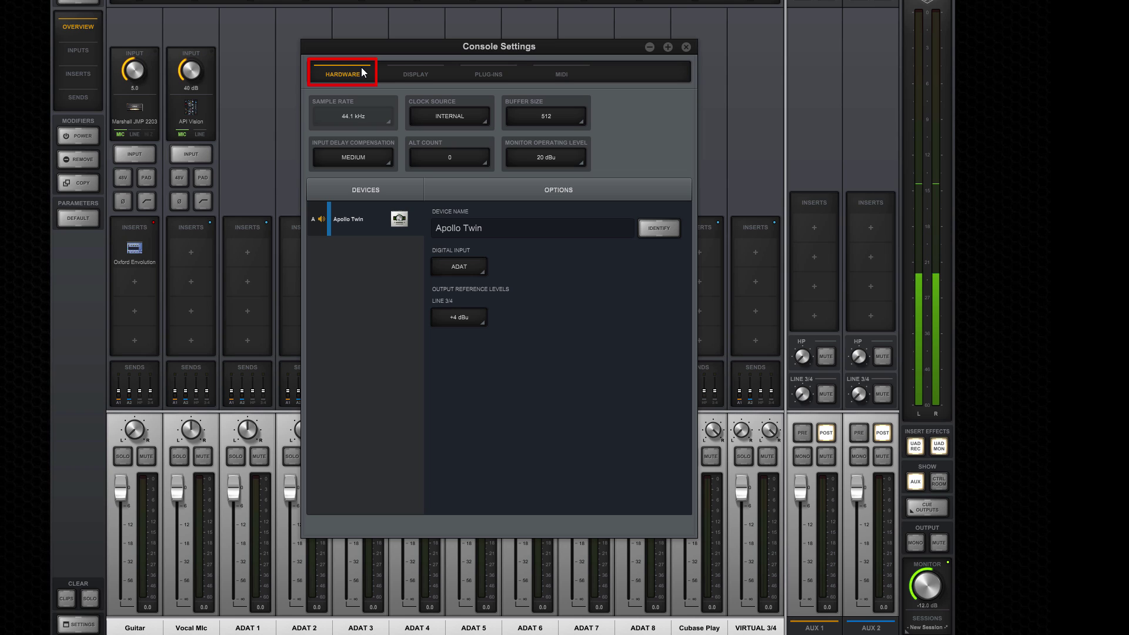
left_click(387, 159)
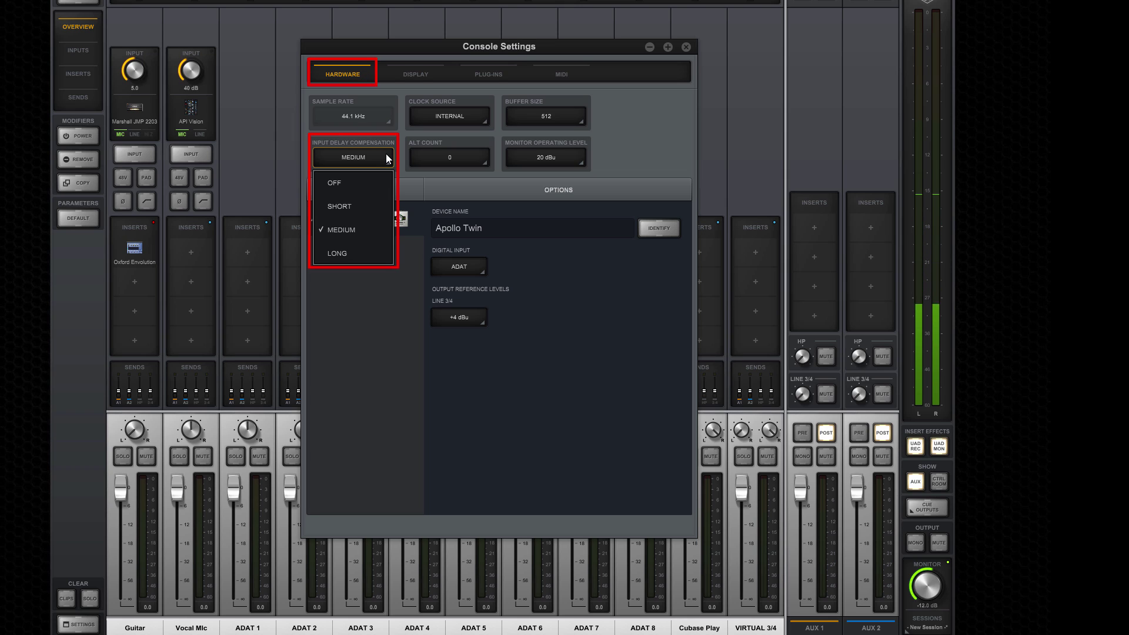
left_click(371, 174)
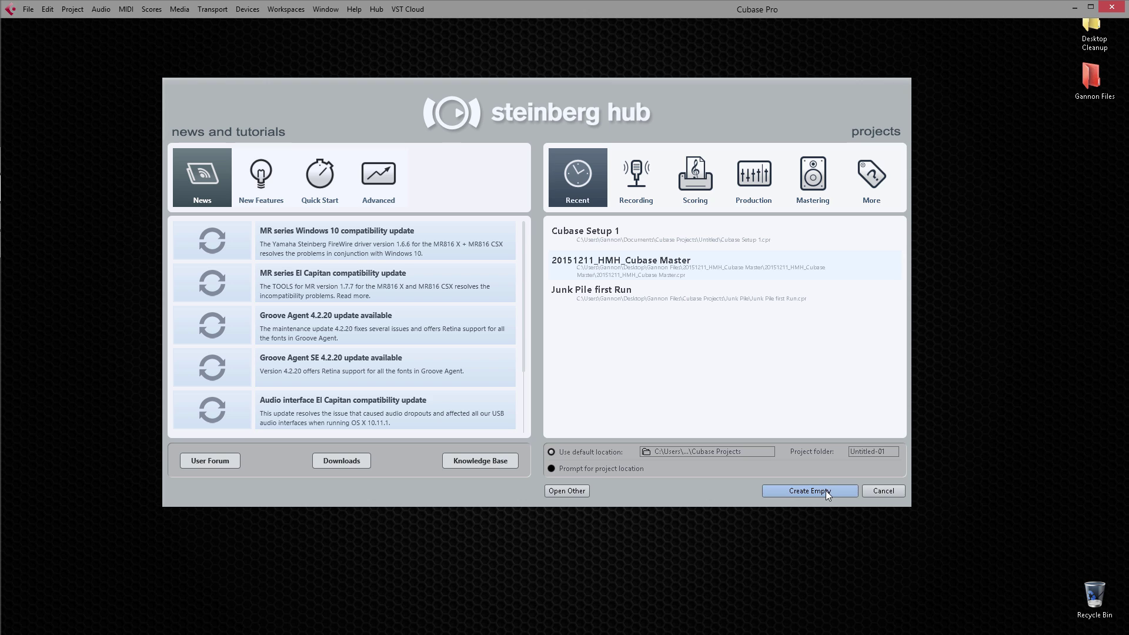
Create an empty project and switch the VST Audio System ASIO driver to Universal Audio Apollo Twin USB.
left_click(826, 490)
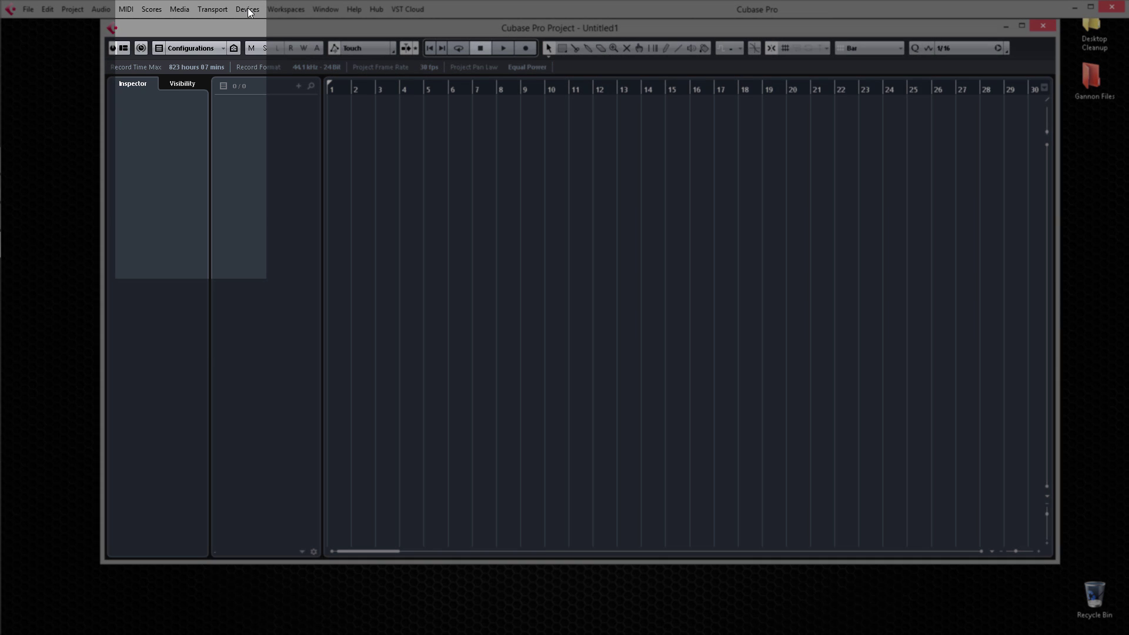
left_click(248, 10)
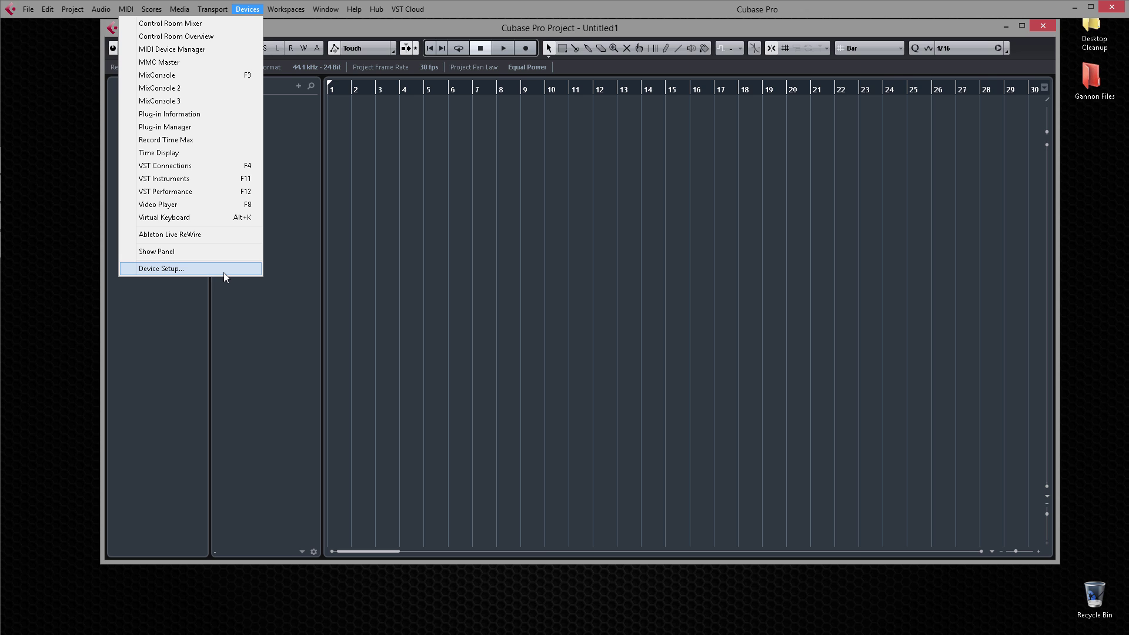
left_click(224, 274)
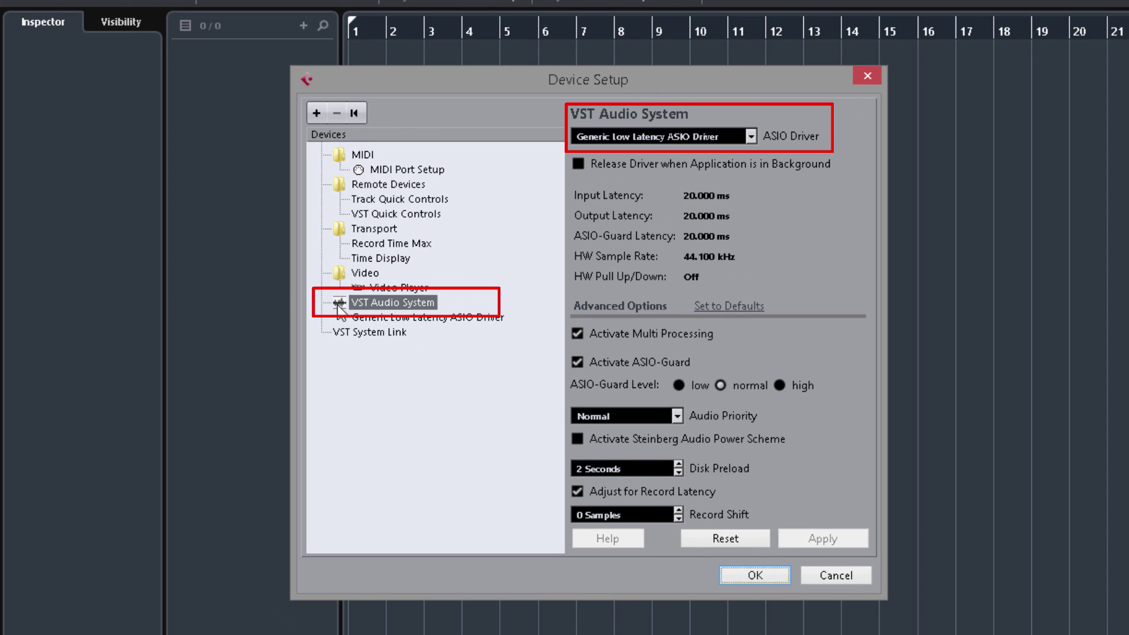
left_click(751, 136)
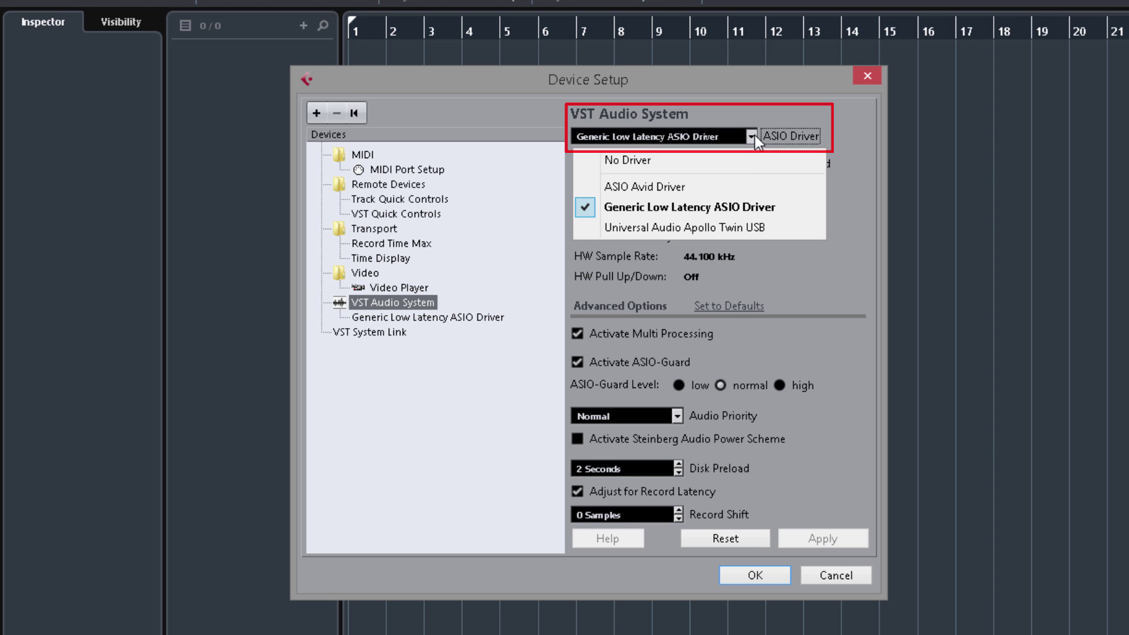
left_click(749, 228)
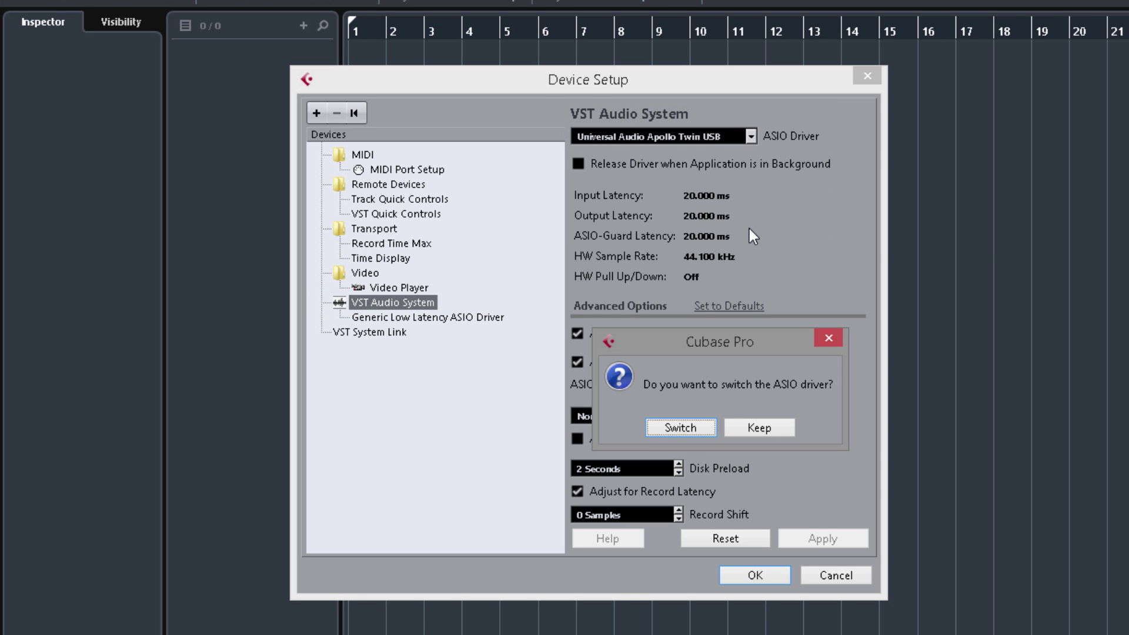
left_click(688, 432)
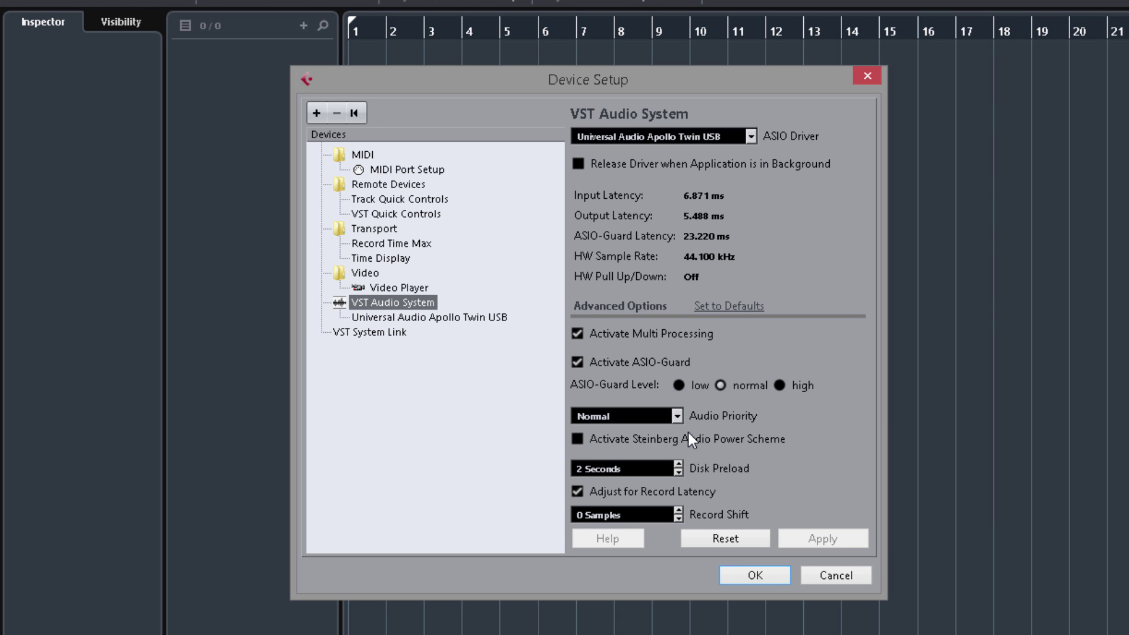
left_click(482, 315)
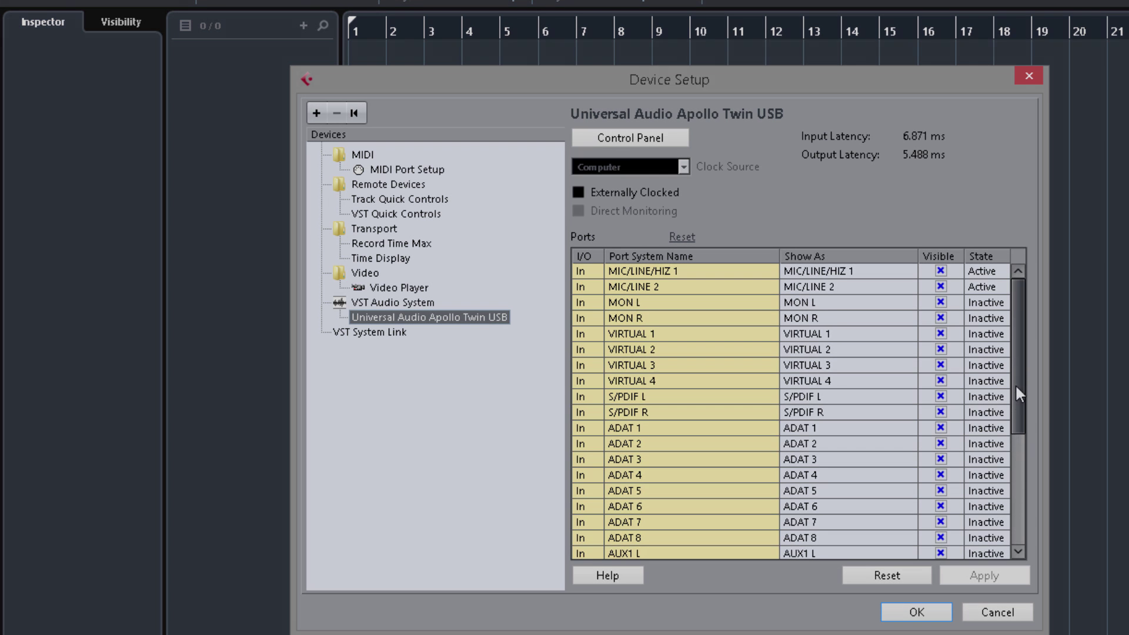
left_click_drag(1015, 384, 1020, 473)
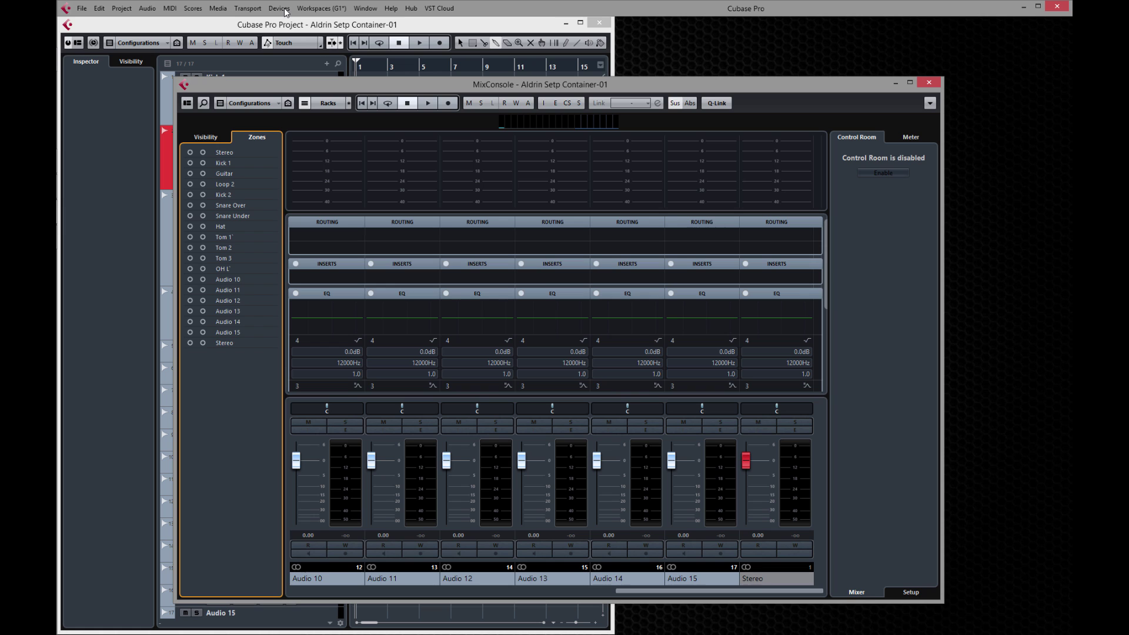
Apply the 11 x Stereo input bus preset in VST Connections and enlarge the window to show all buses.
left_click(280, 8)
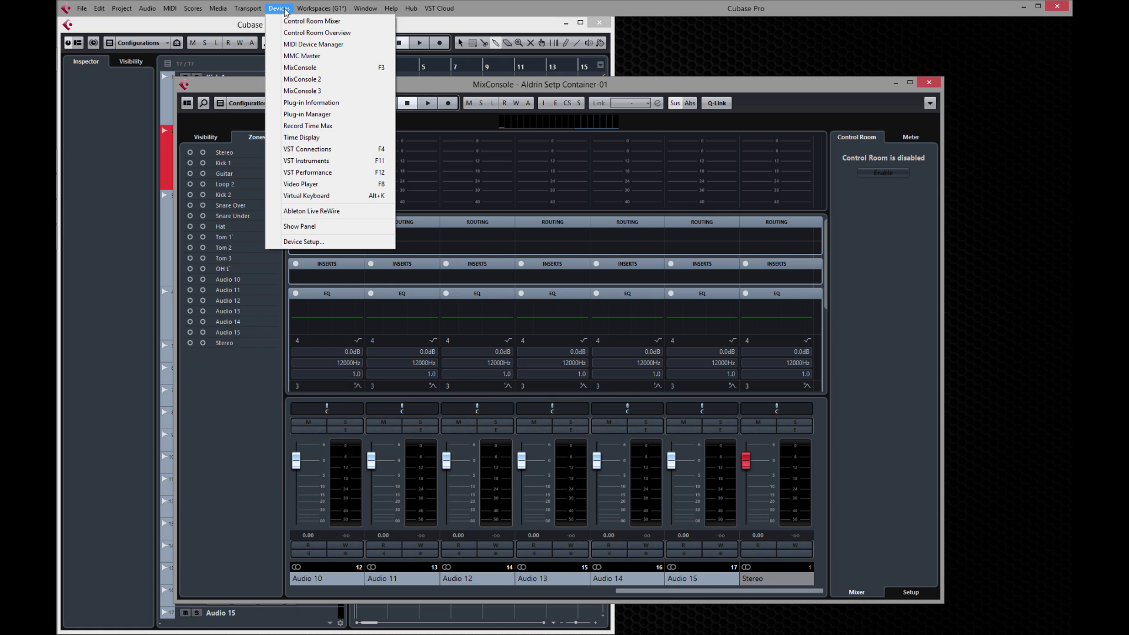
left_click(339, 153)
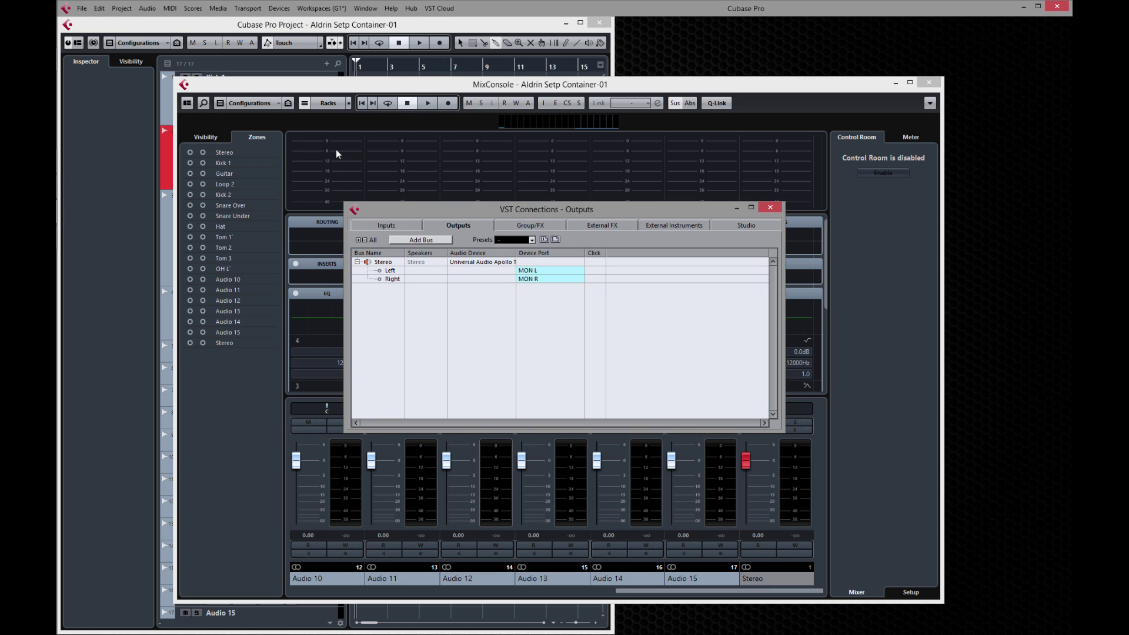
left_click(400, 228)
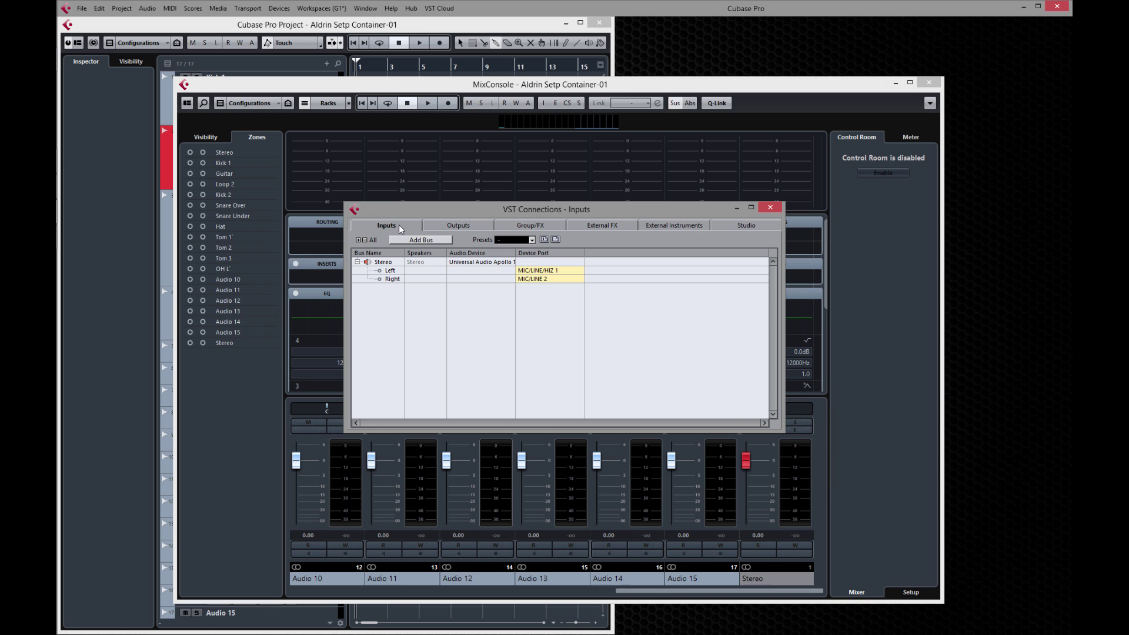
left_click(532, 240)
left_click(532, 408)
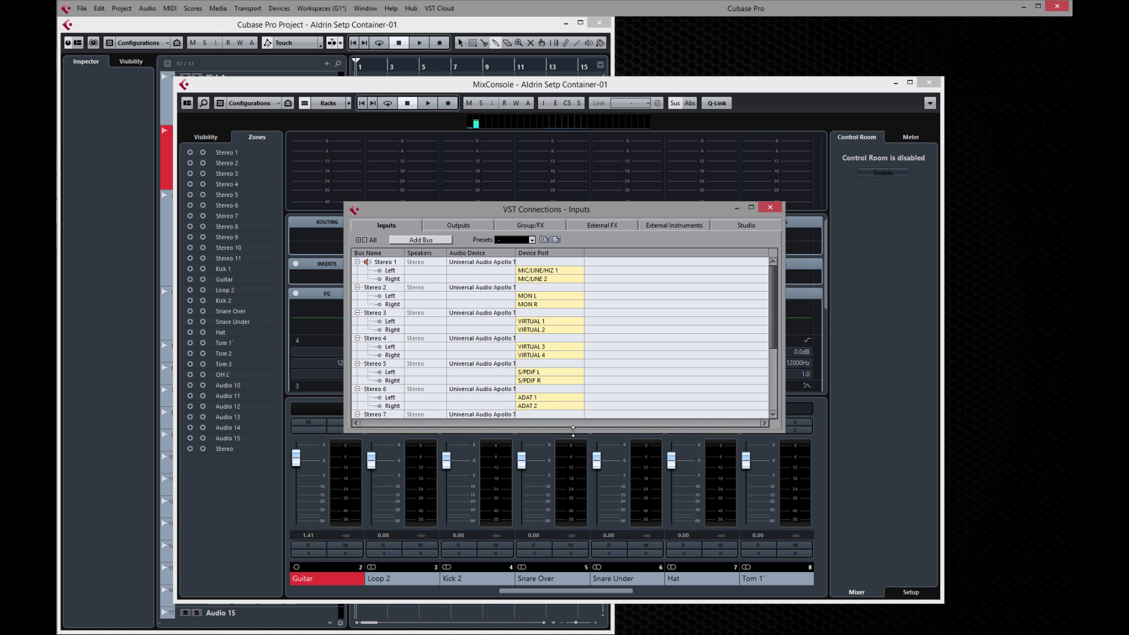
left_click_drag(573, 431, 574, 582)
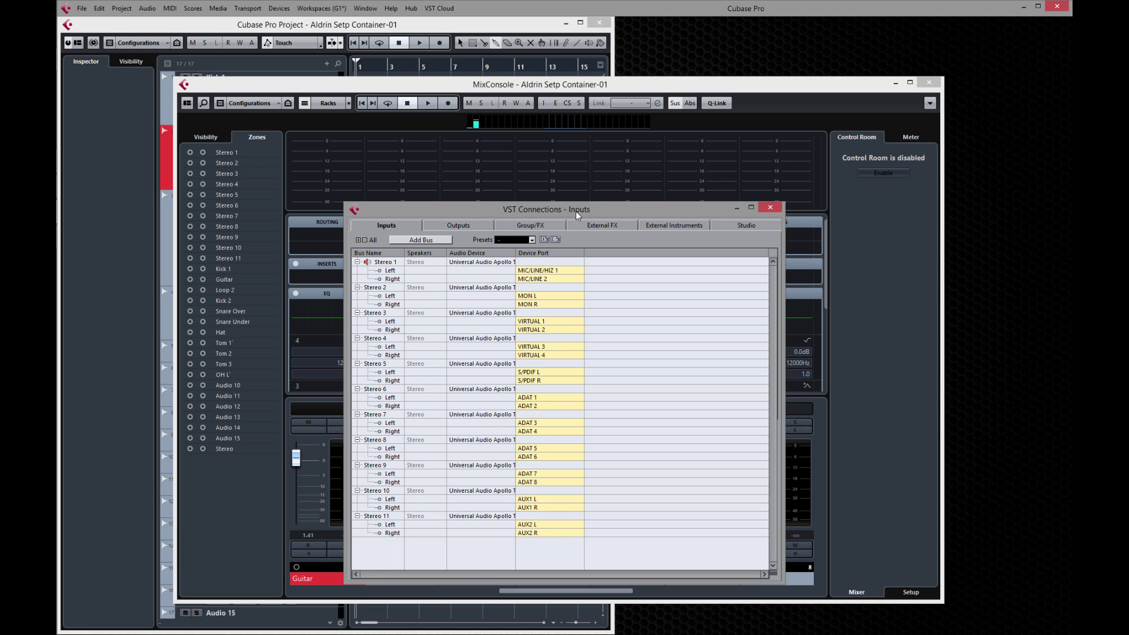
left_click_drag(593, 207, 603, 129)
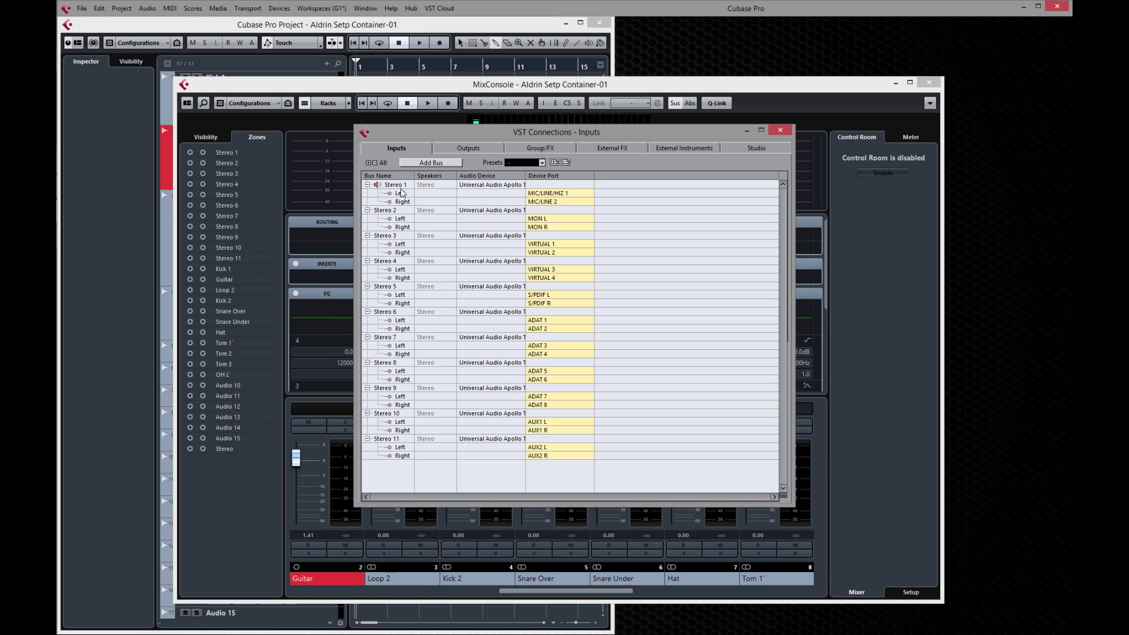
Rename the Stereo 1 input bus to Mic Line.
double_click(403, 186)
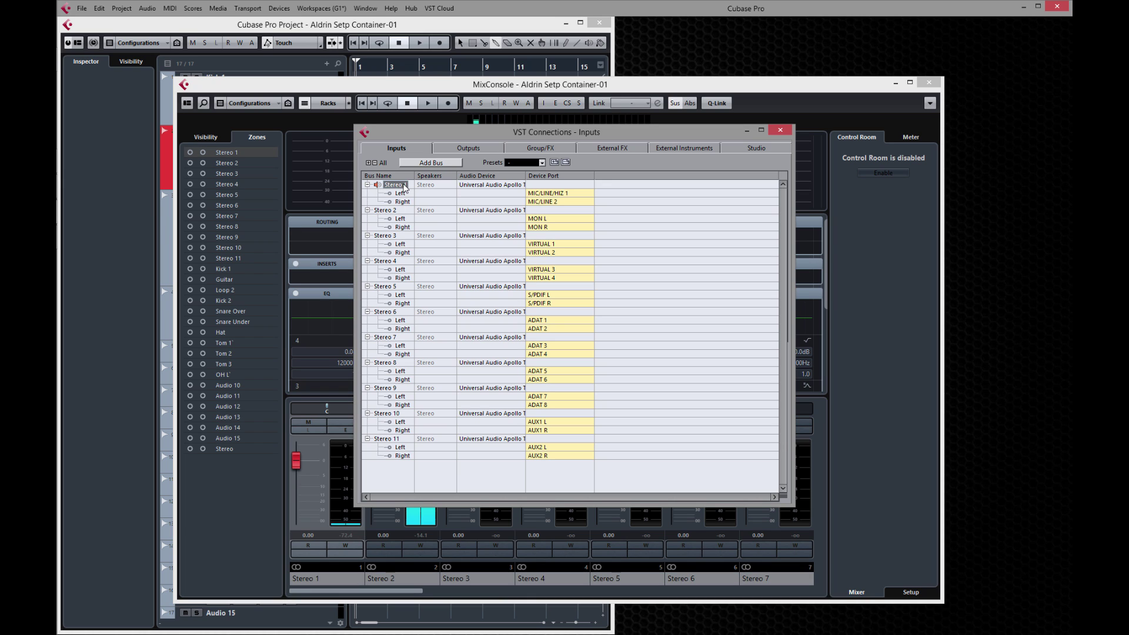
type("Mic/Line")
key("Return")
left_click(541, 163)
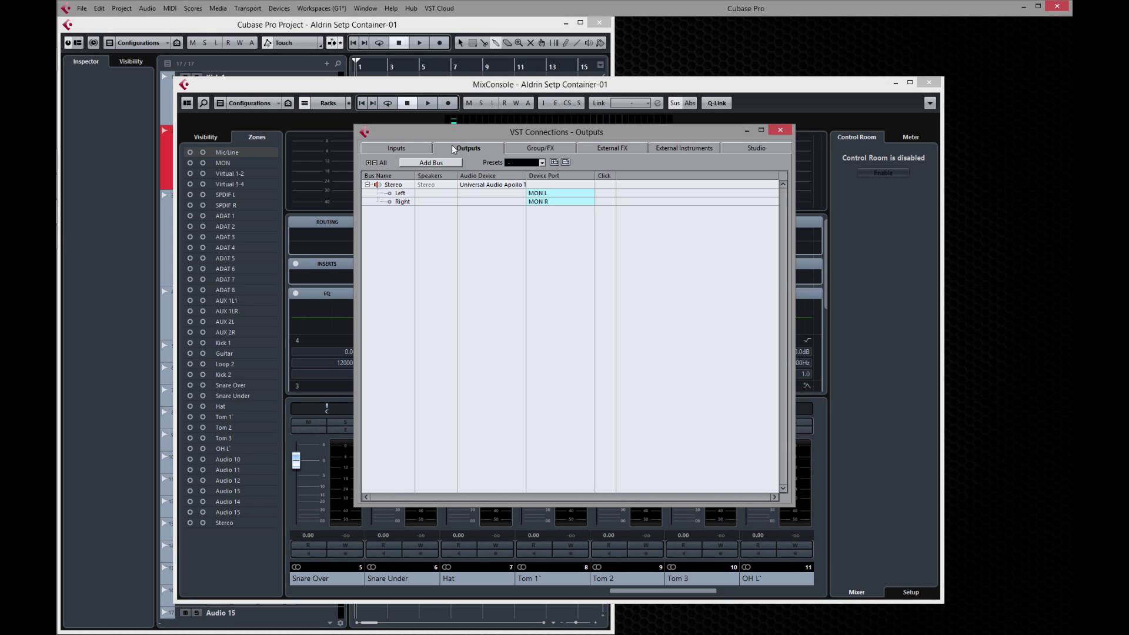
Apply the 5 x Stereo output bus preset and route the channel's output from No Bus to MON.
left_click(541, 163)
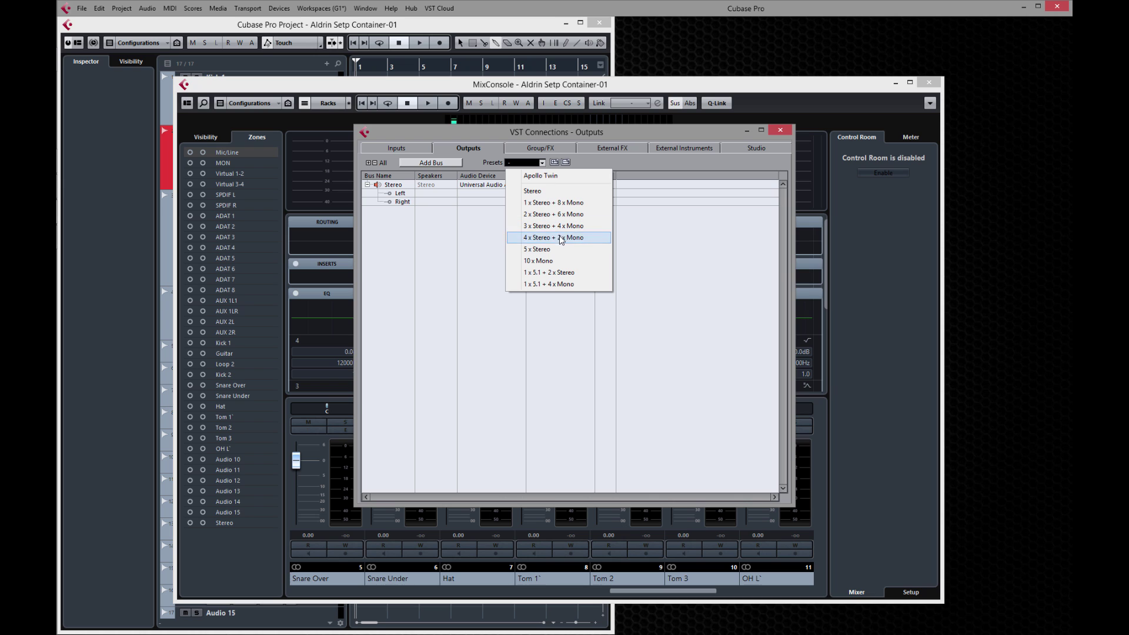
left_click(560, 250)
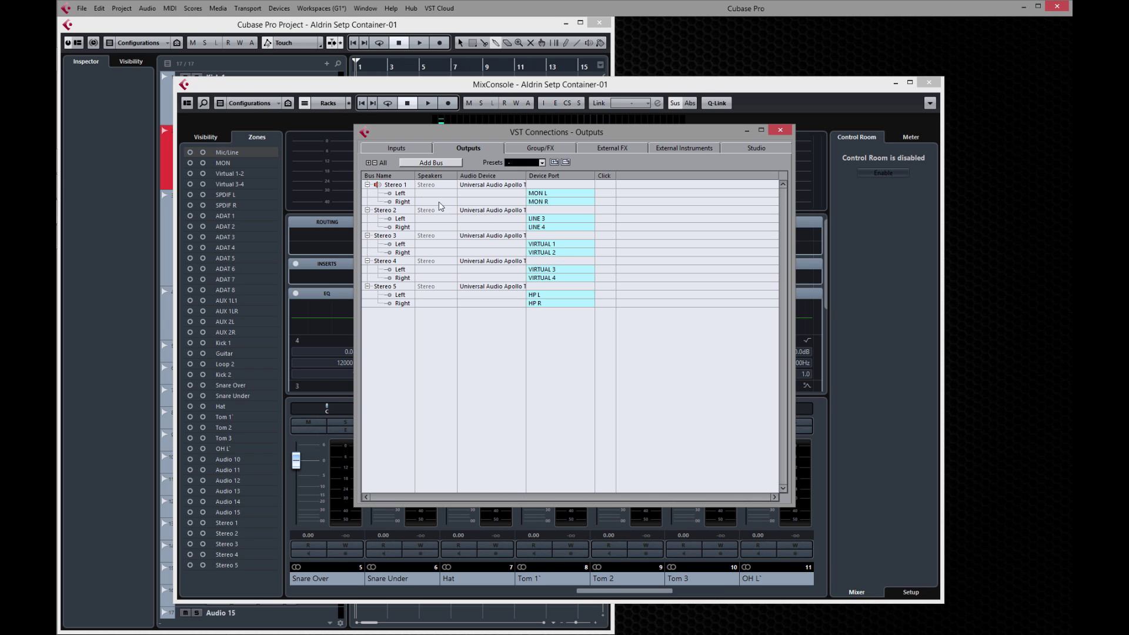
left_click(542, 163)
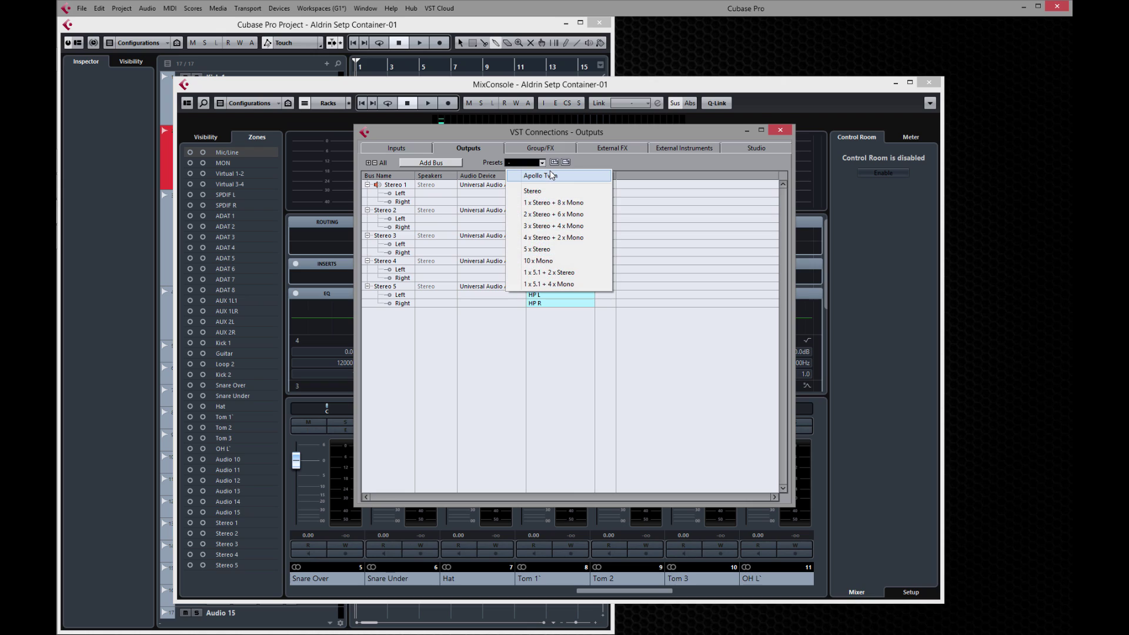
left_click(542, 163)
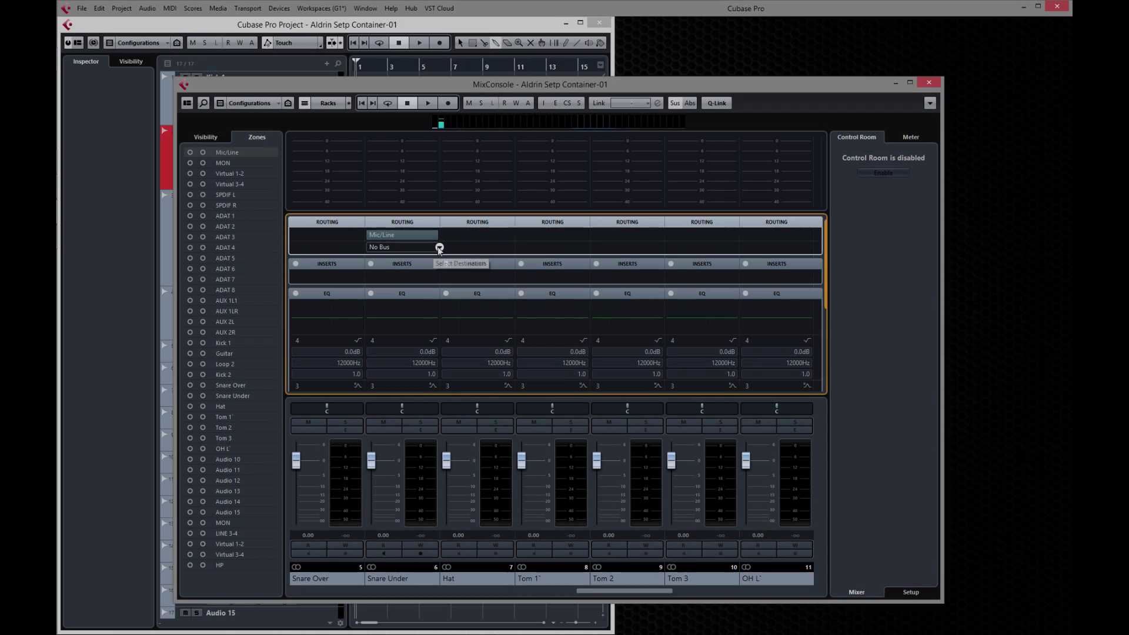
left_click(439, 248)
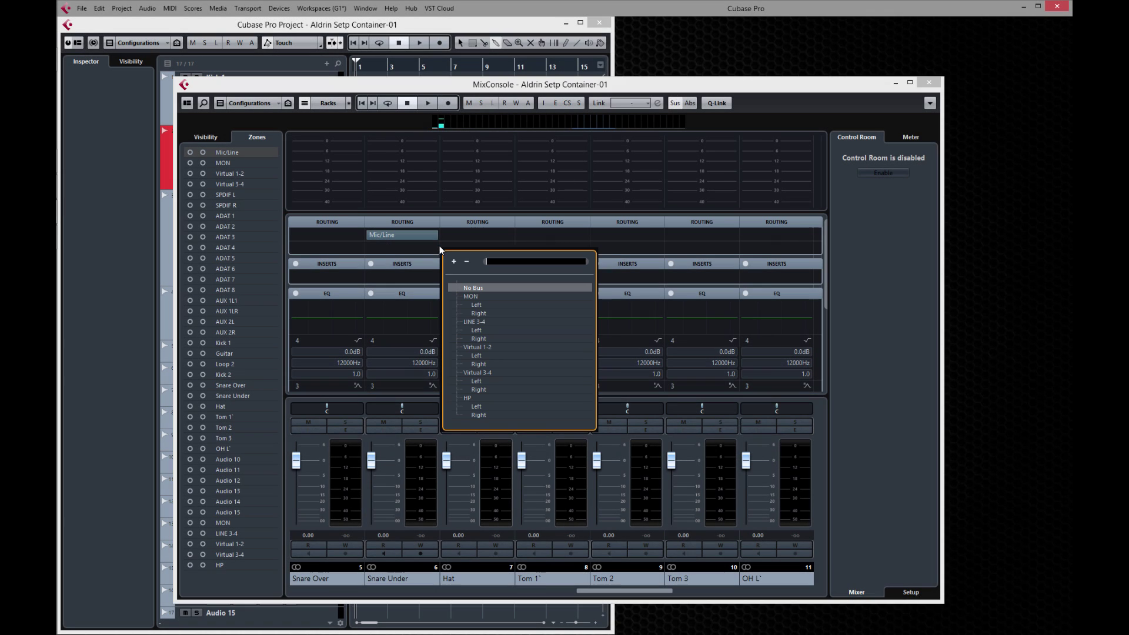
left_click(476, 297)
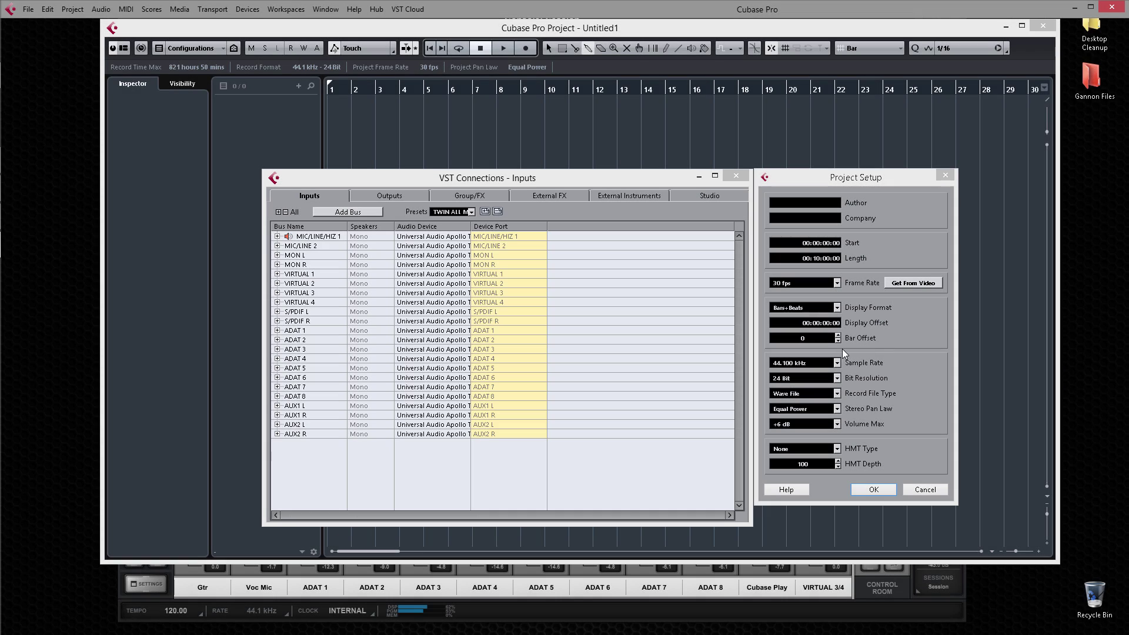
Set the Project Setup sample rate to 192.000 kHz and apply it.
left_click(837, 362)
left_click(814, 441)
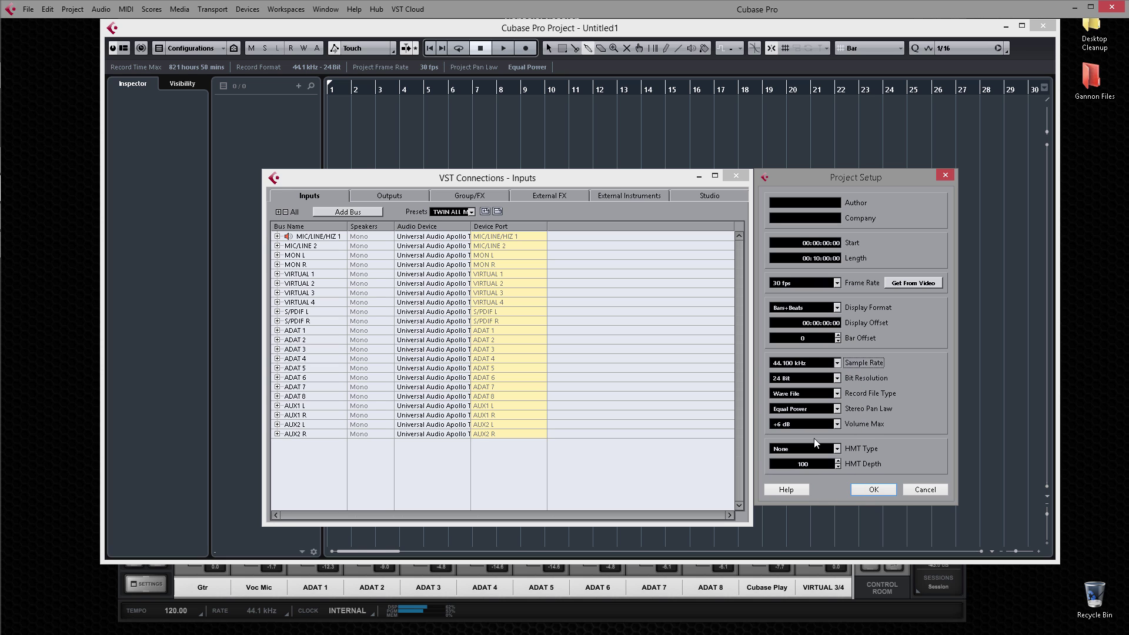
left_click(873, 490)
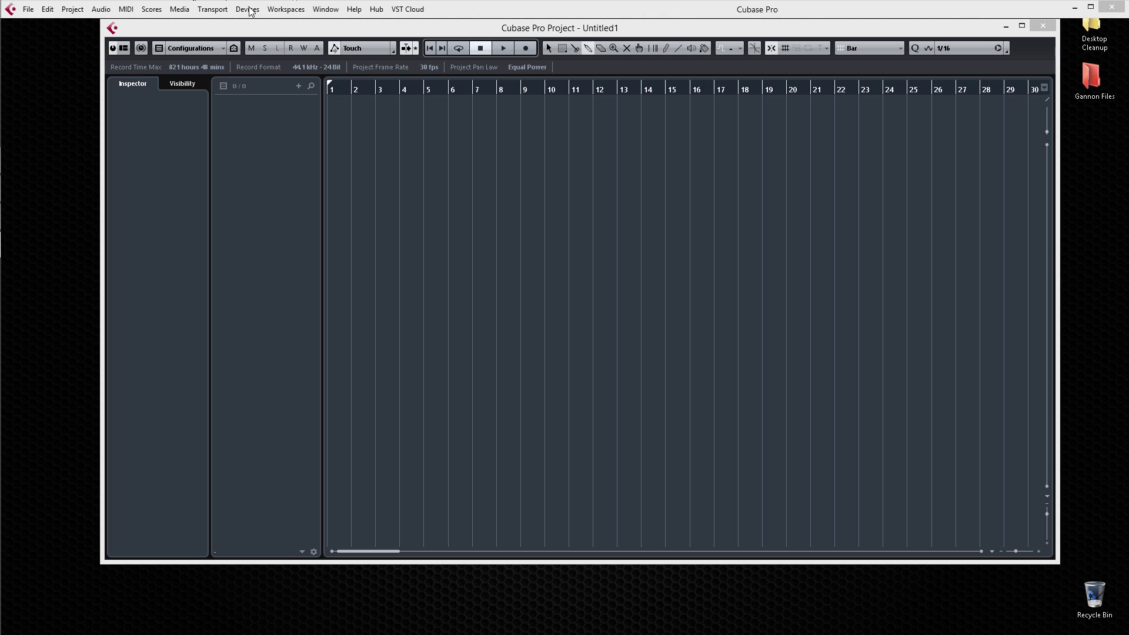
Launch the Apollo Console via the Apollo Twin USB Control Panel in Device Setup.
left_click(248, 10)
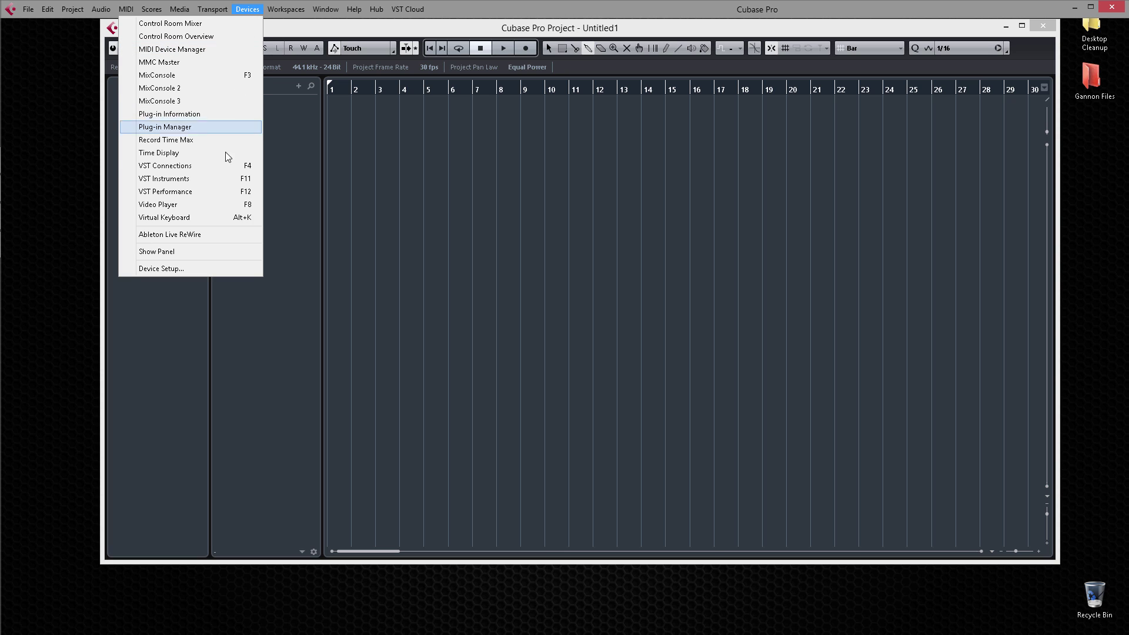
left_click(222, 269)
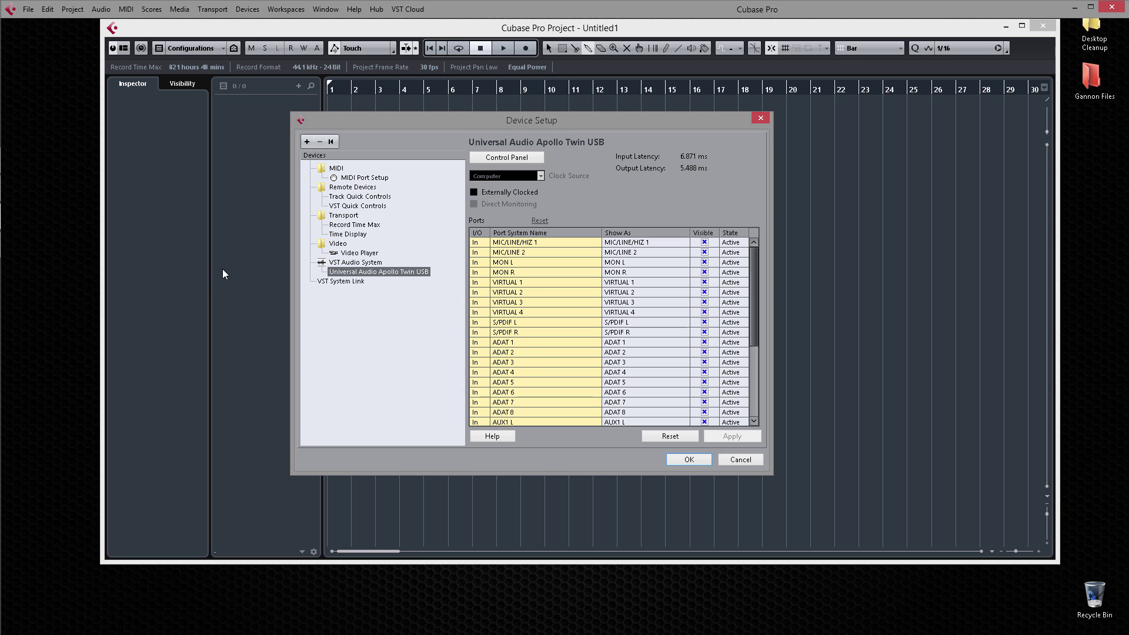
left_click(537, 161)
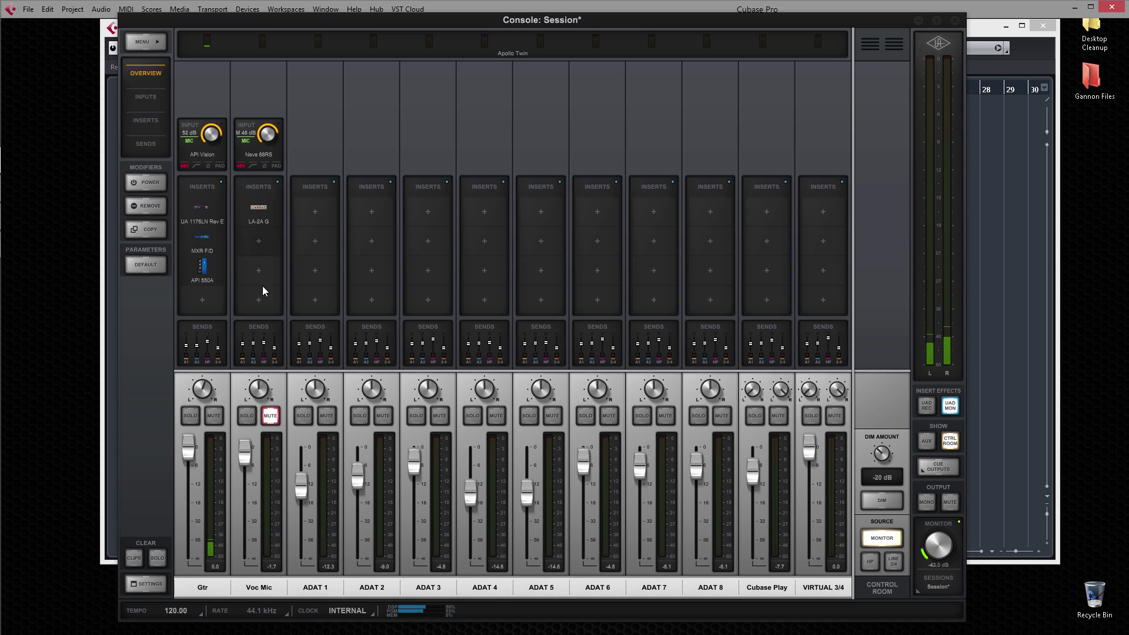
Lower the Voc Mic channel's AUX 1 and AUX 2 send levels.
left_click(257, 341)
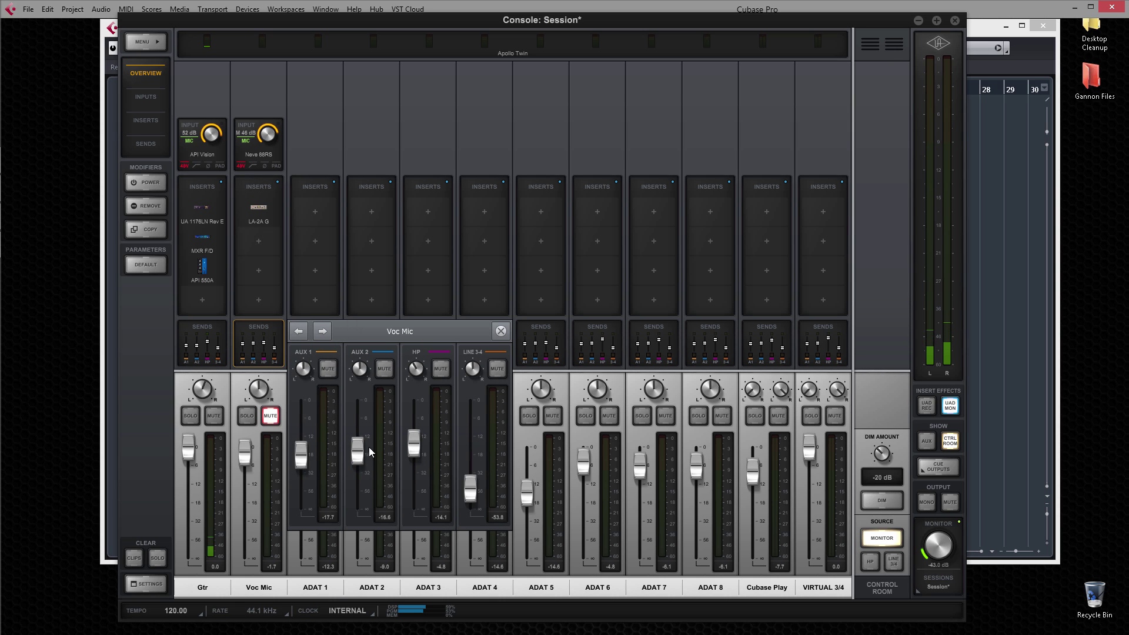
left_click_drag(360, 444, 302, 458)
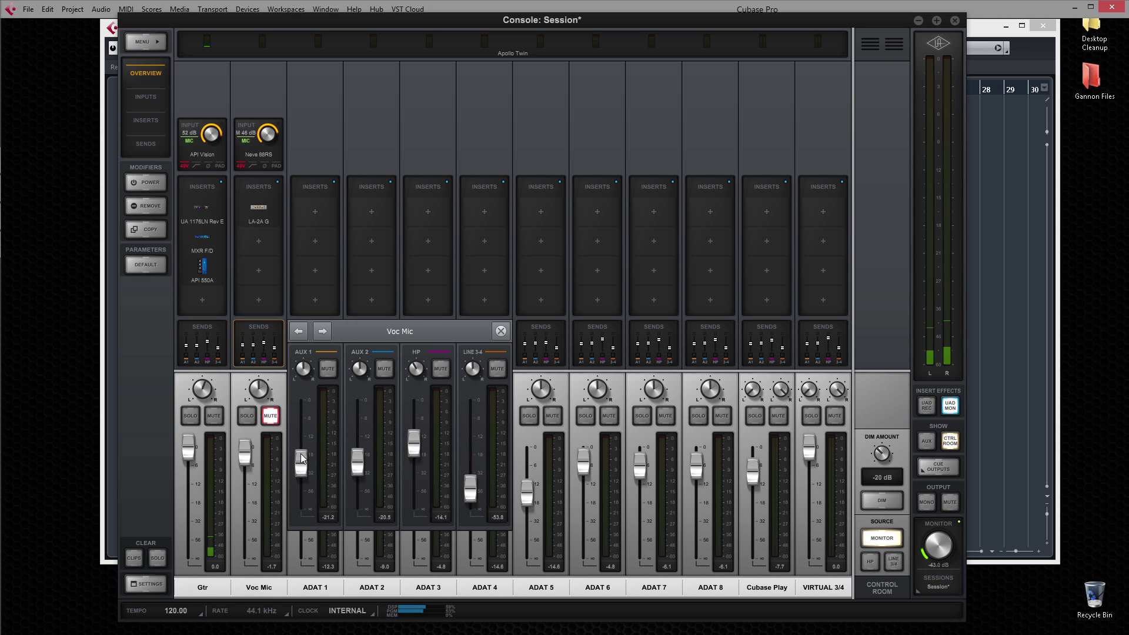
left_click(501, 331)
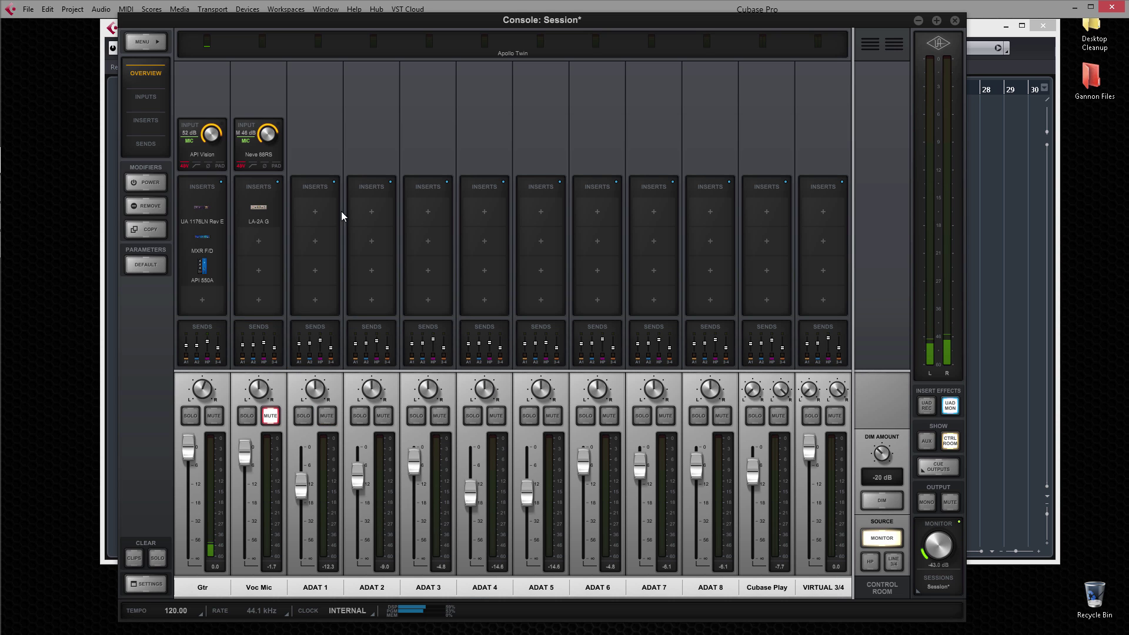
Switch on the gate/expander in the guitar's API Vision Unison preamp.
left_click(206, 186)
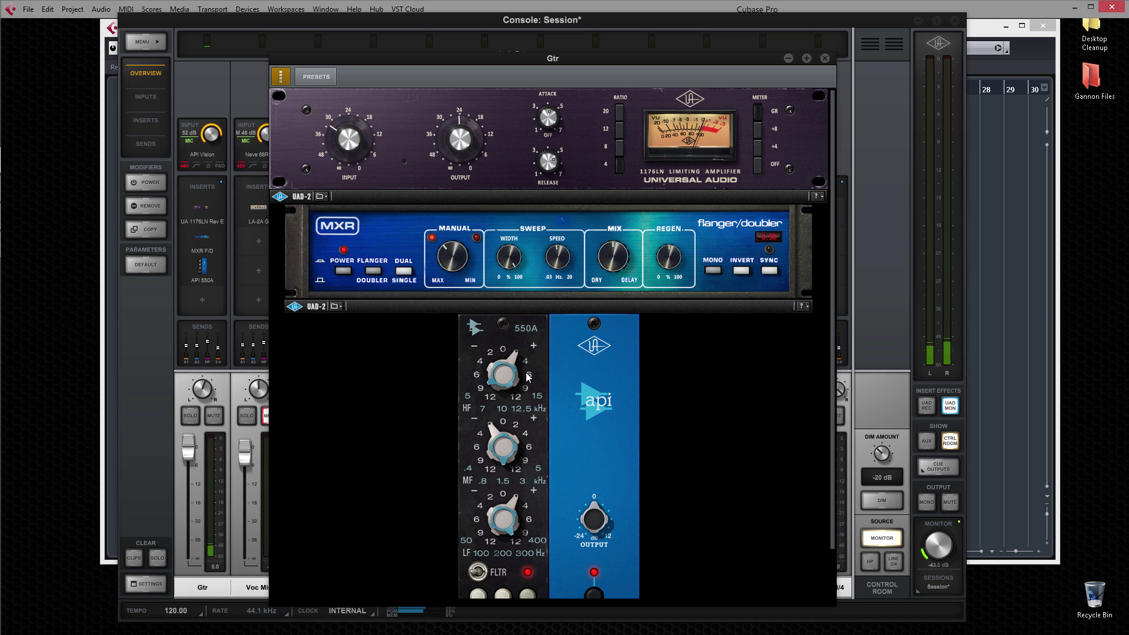
left_click(206, 159)
left_click(206, 158)
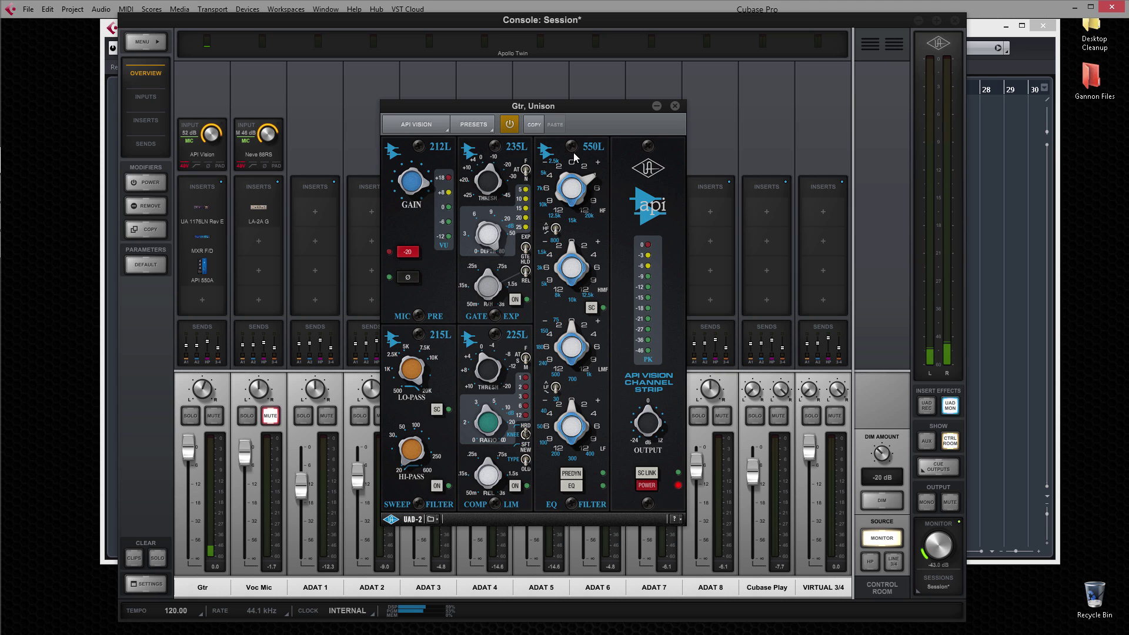
left_click(514, 303)
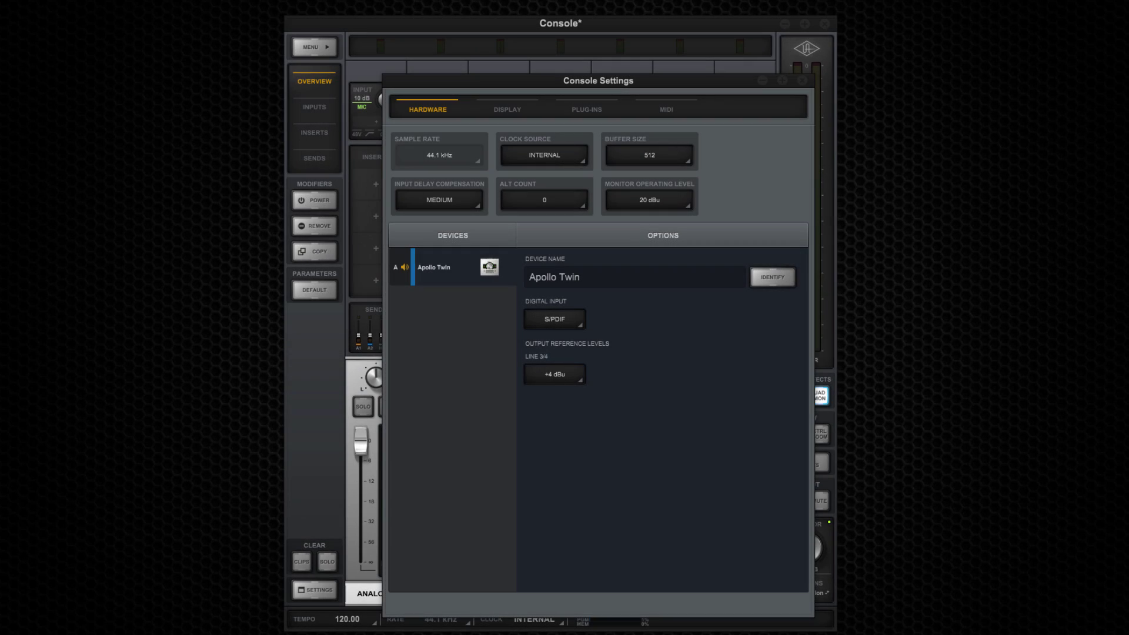
Cycle the Apollo buffer size through 64, 128, 512 and 1024 samples, ending on 128.
left_click(672, 157)
left_click(662, 175)
left_click(672, 157)
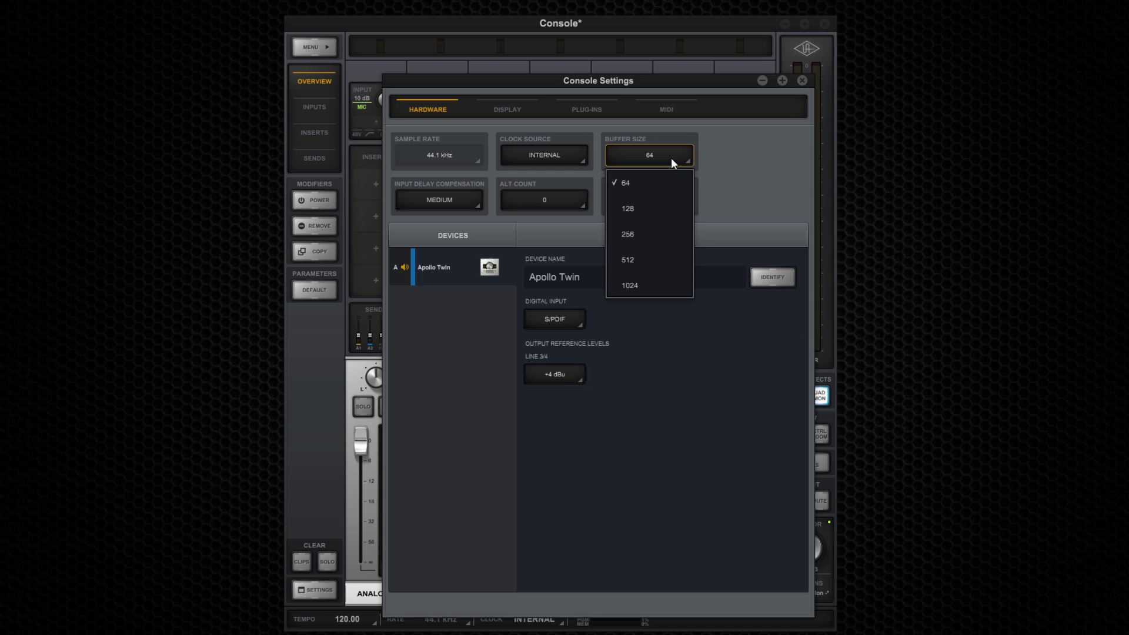
left_click(664, 204)
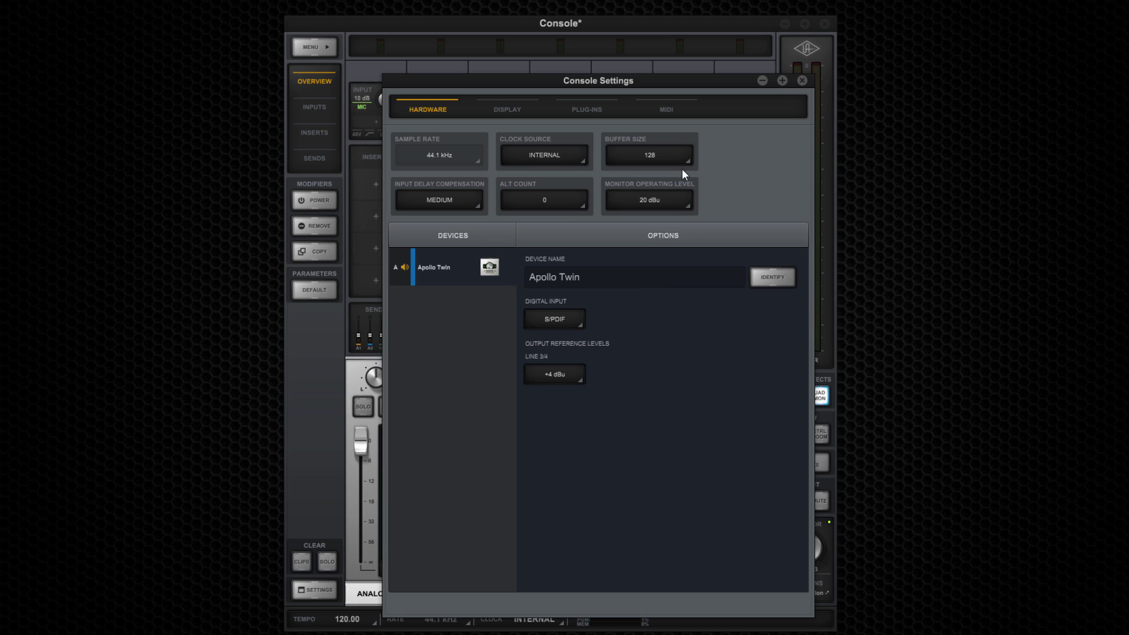
left_click(672, 151)
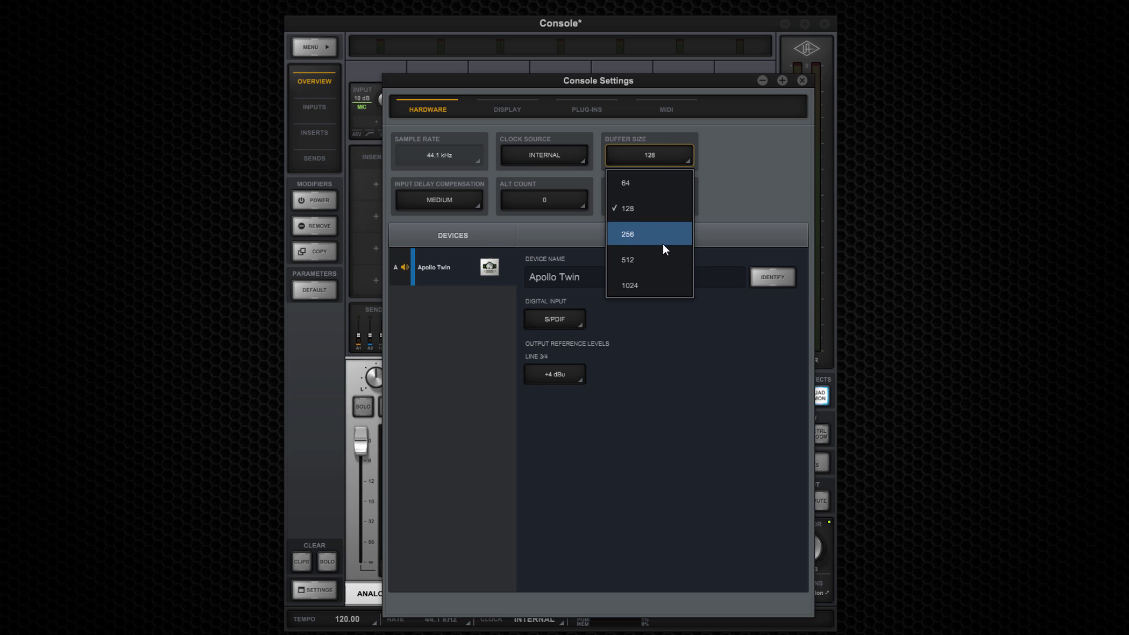
left_click(664, 259)
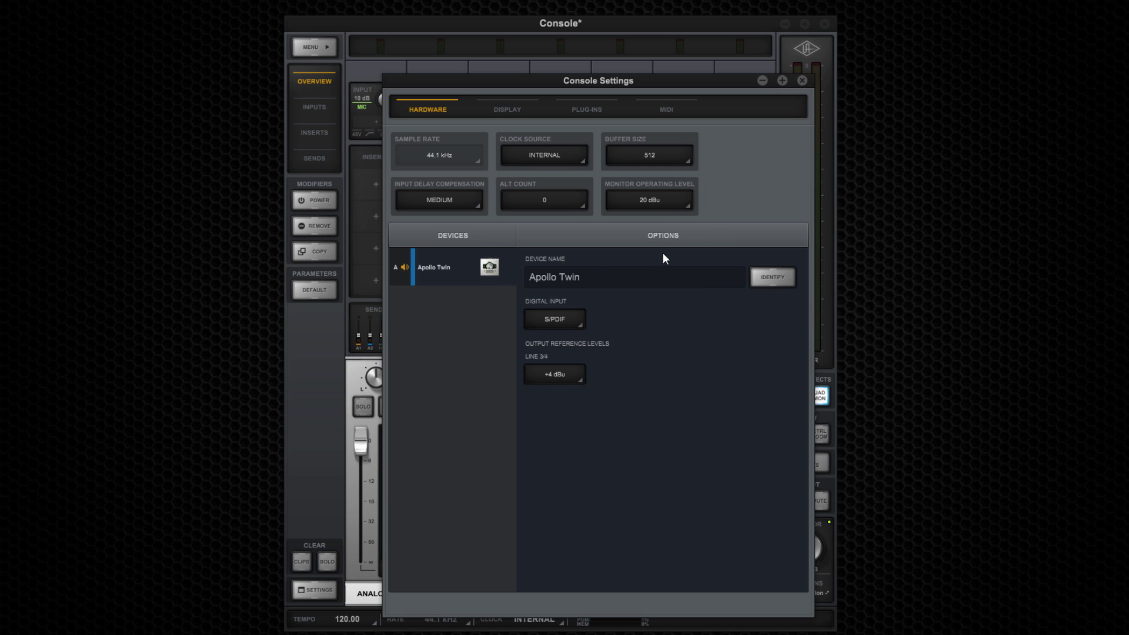
left_click(682, 151)
left_click(664, 285)
left_click(673, 157)
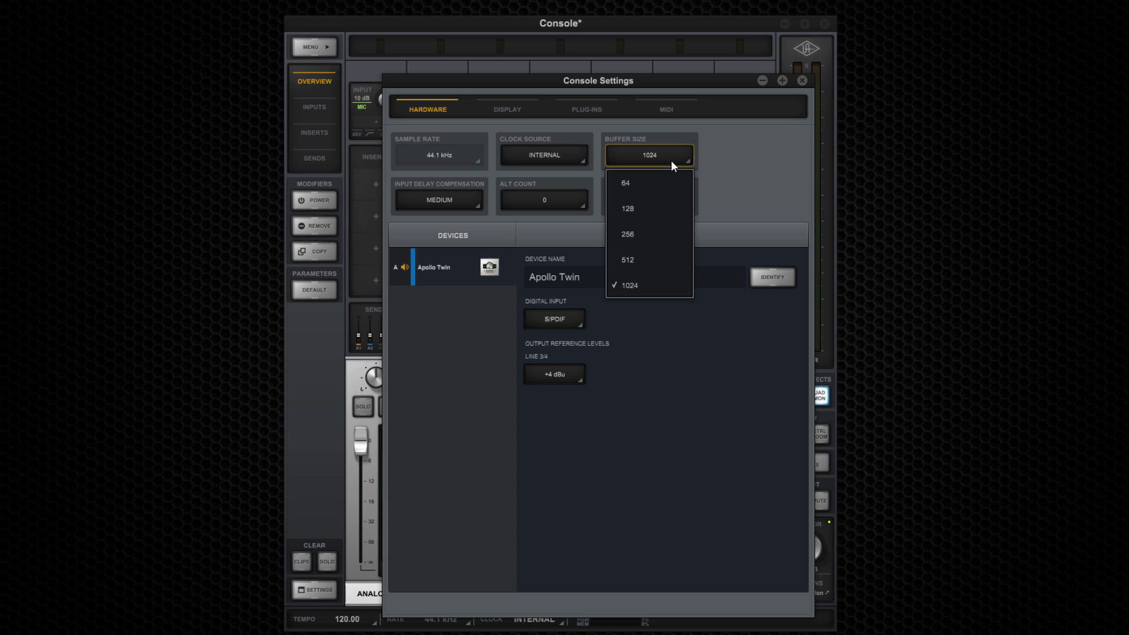
left_click(669, 210)
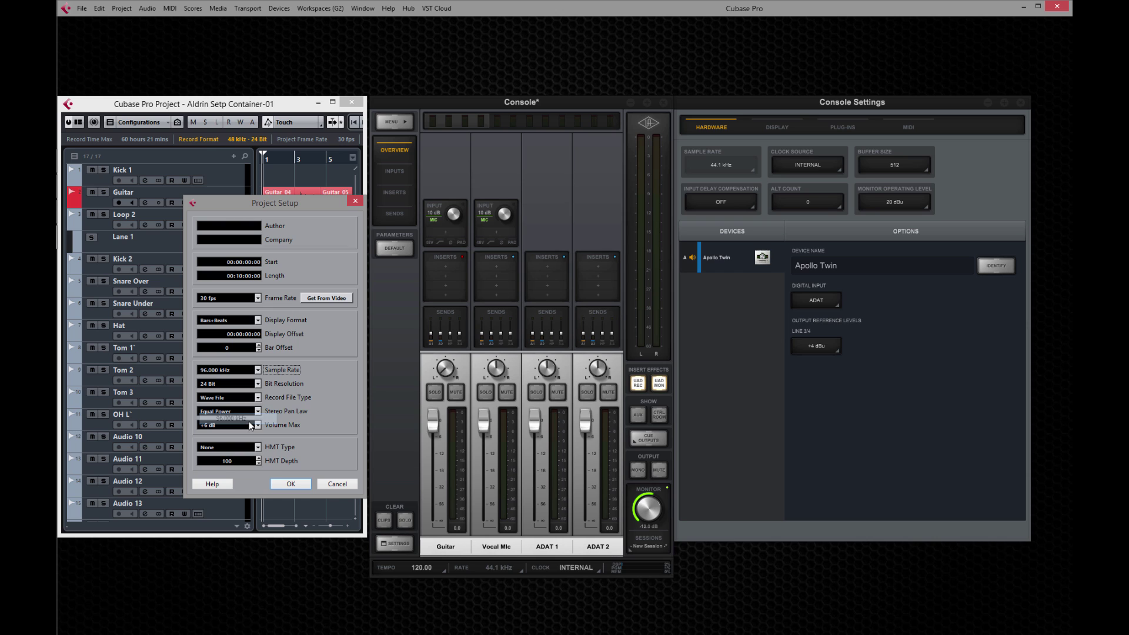
Apply a 96 kHz sample rate in Cubase's Project Setup.
left_click(290, 483)
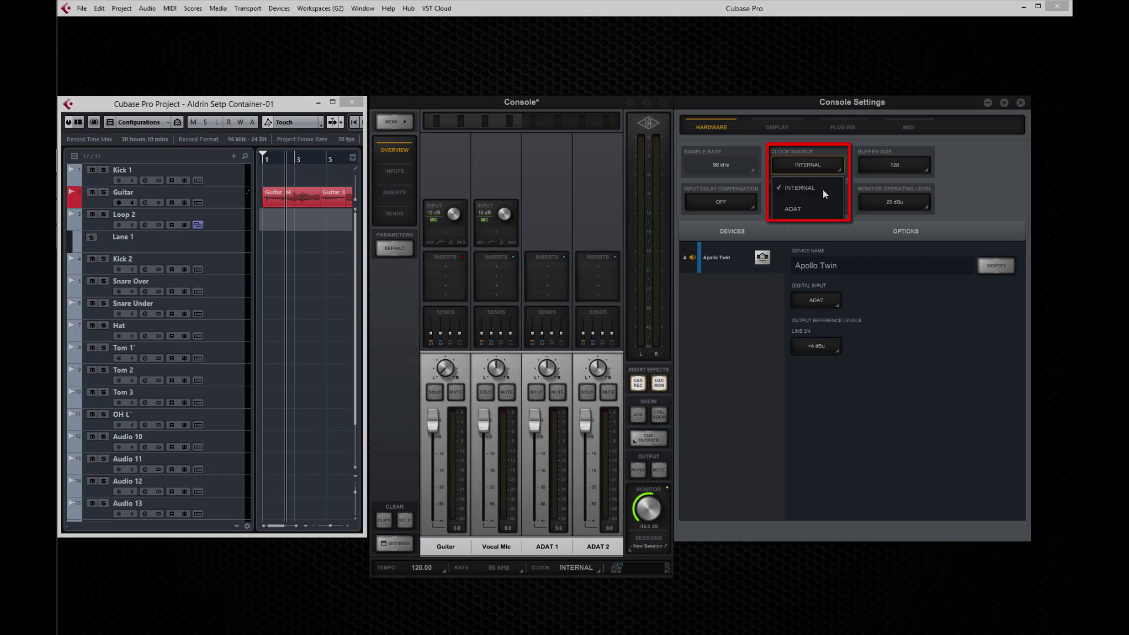
Set the Apollo's clock source to ADAT in Console Settings.
left_click(816, 210)
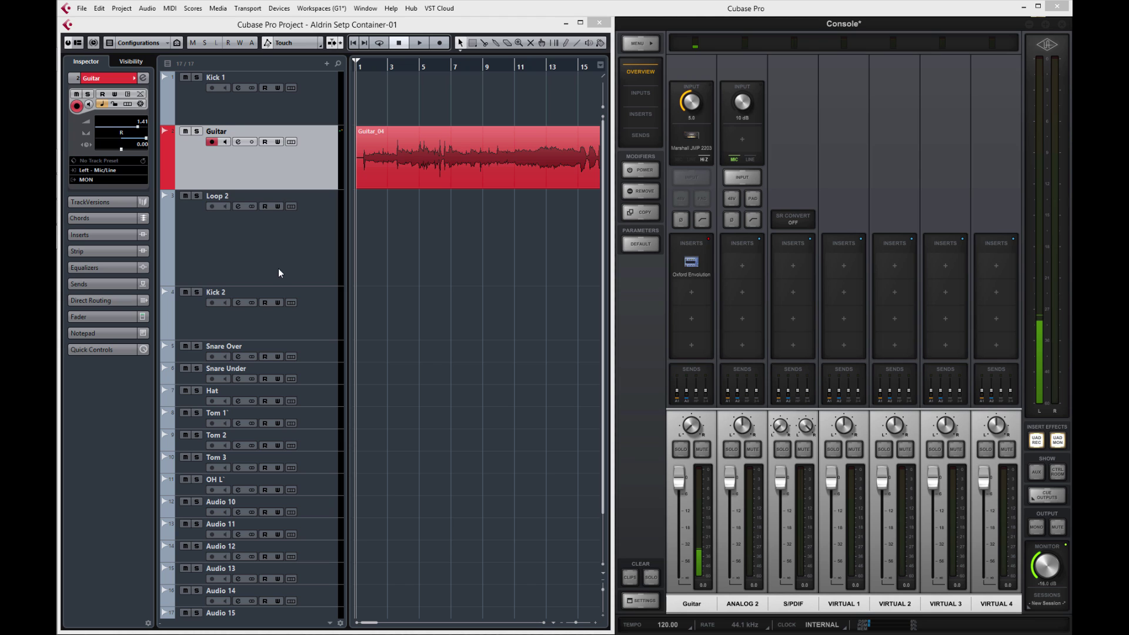
With Guitar selected, keep VST Auto Monitoring on Manual in Preferences, then start playback.
left_click(269, 223)
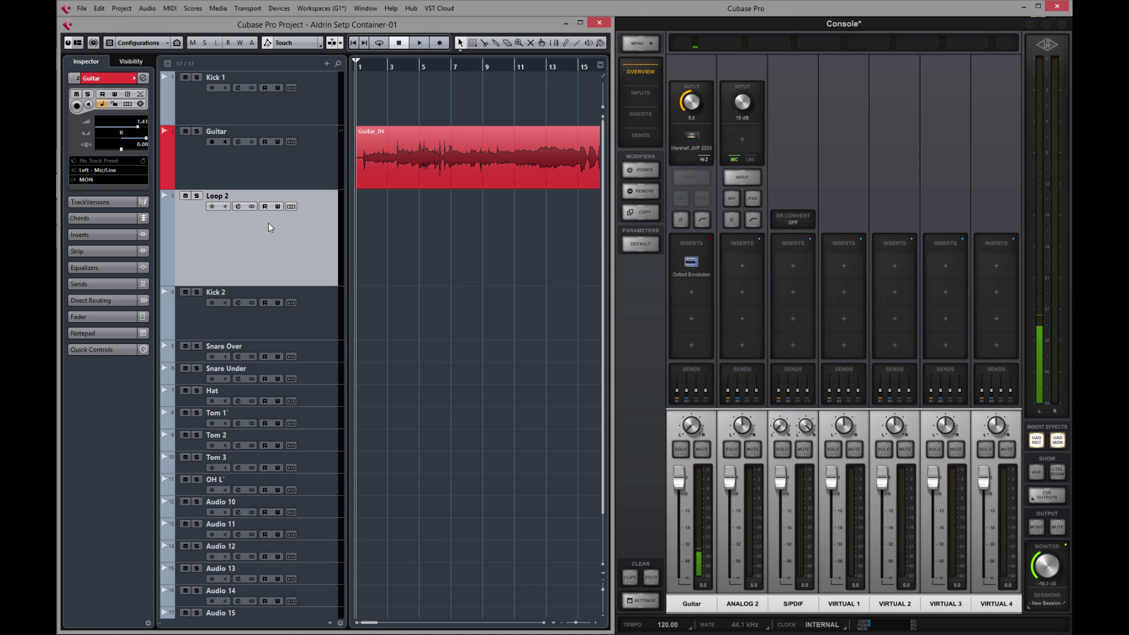
left_click(254, 163)
left_click(82, 8)
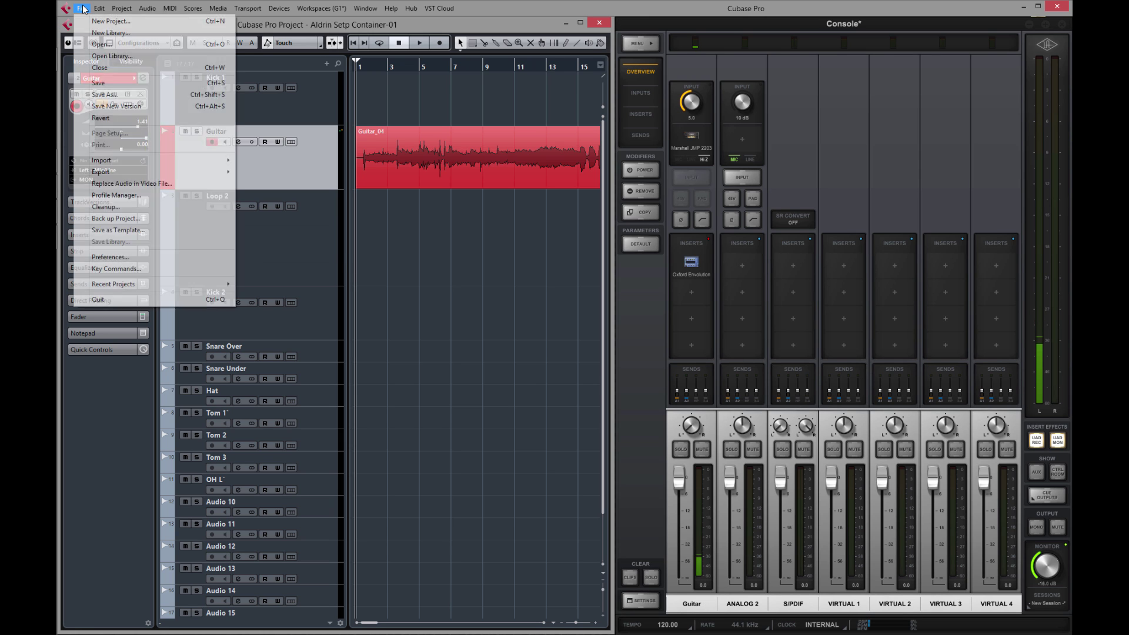
left_click(138, 257)
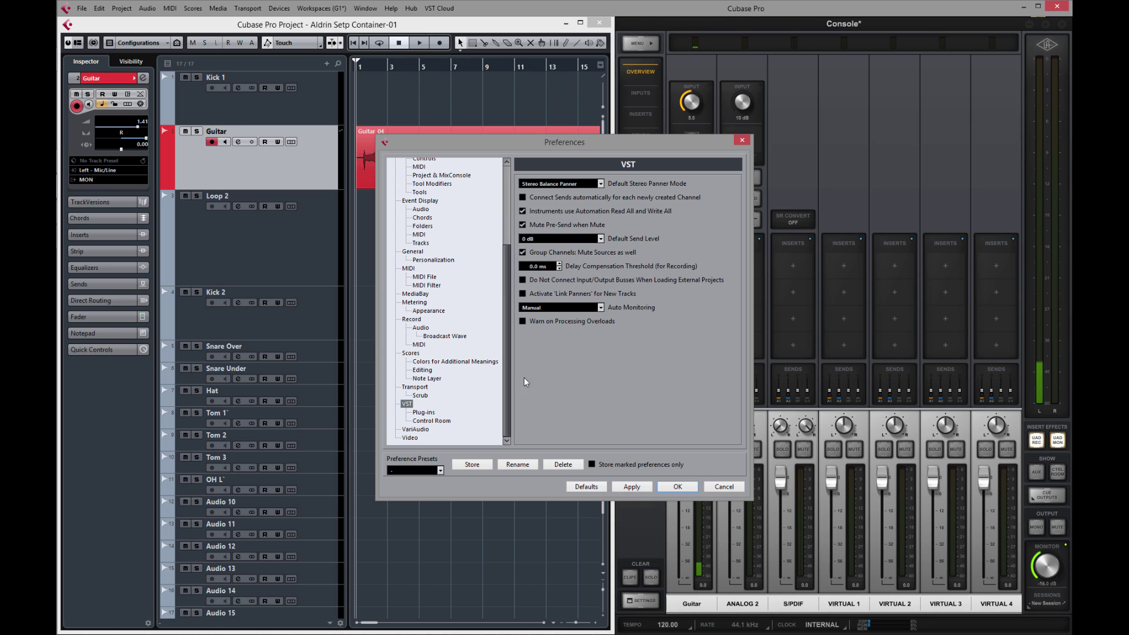
left_click(601, 309)
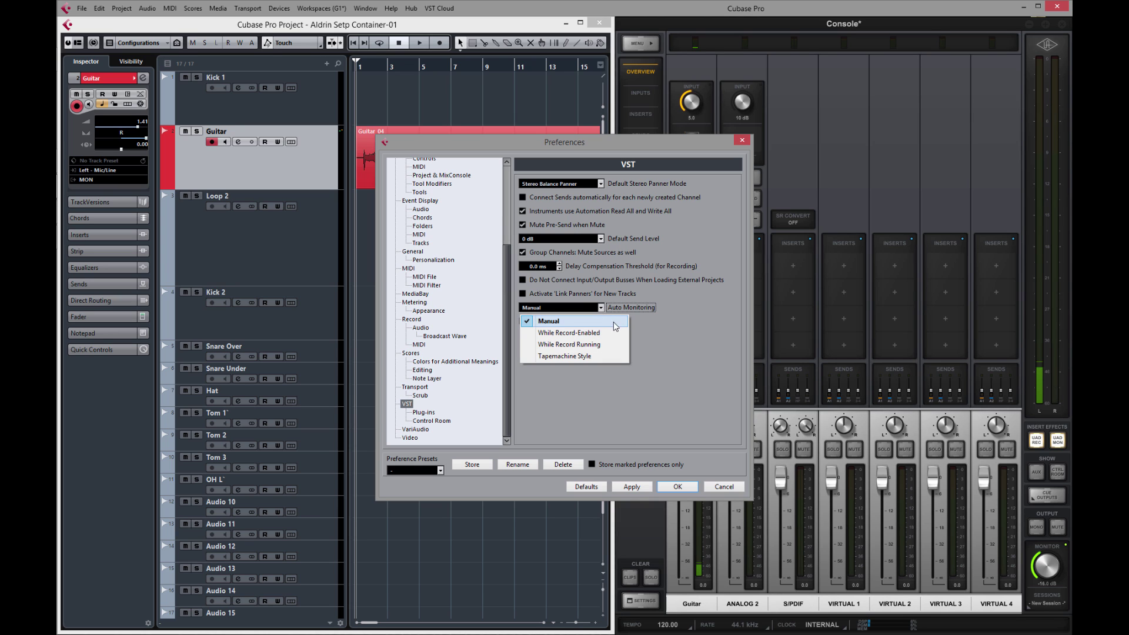
left_click(623, 323)
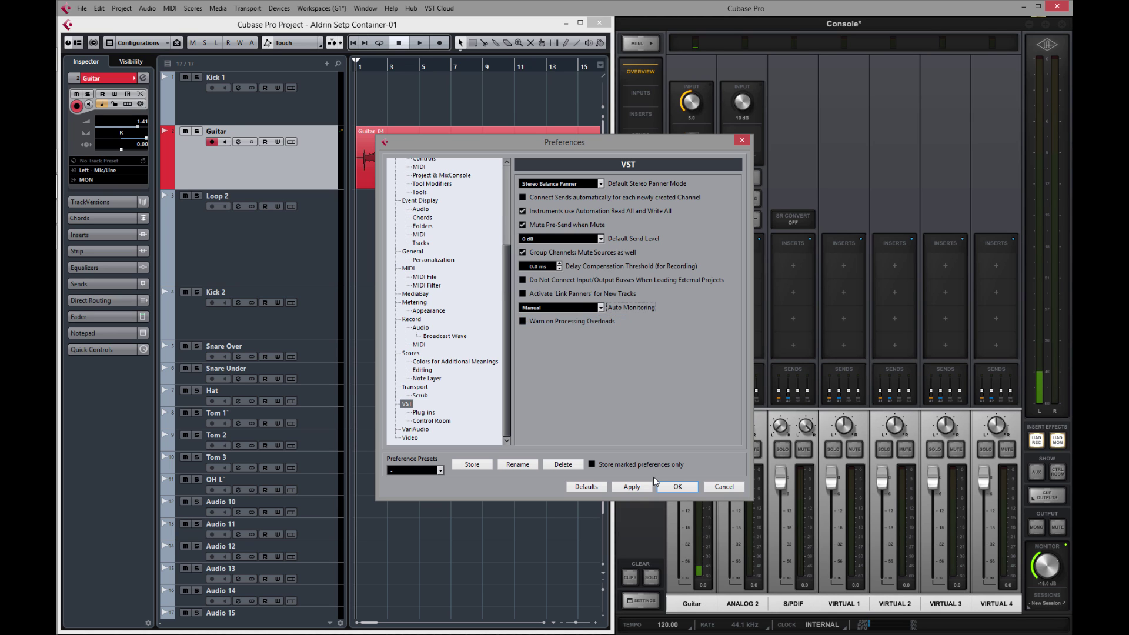
left_click(670, 488)
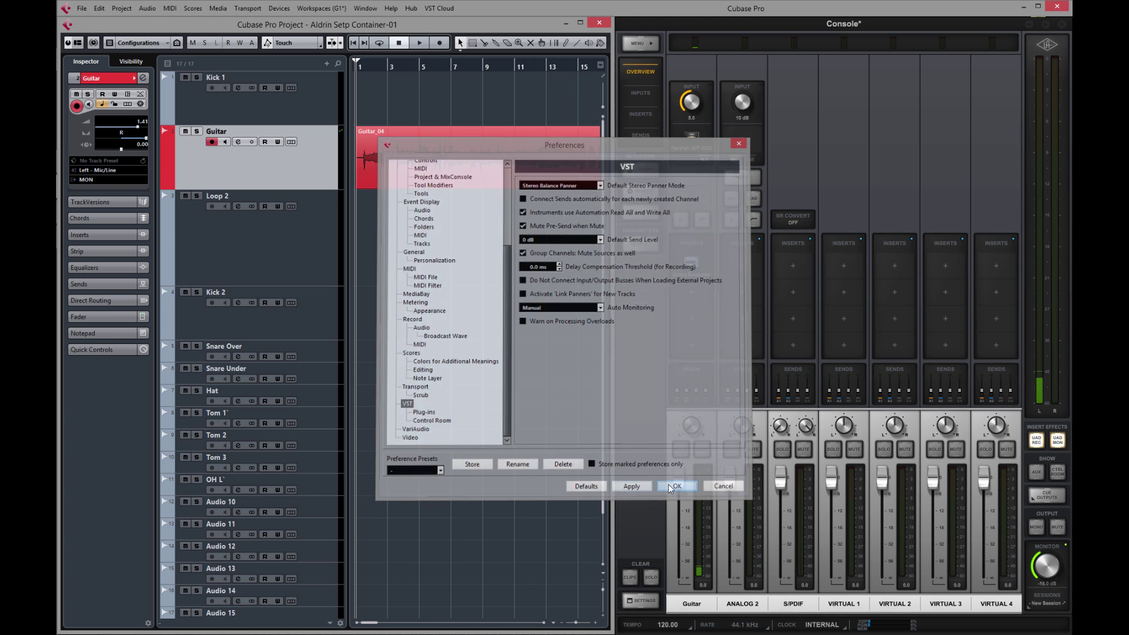
key("space")
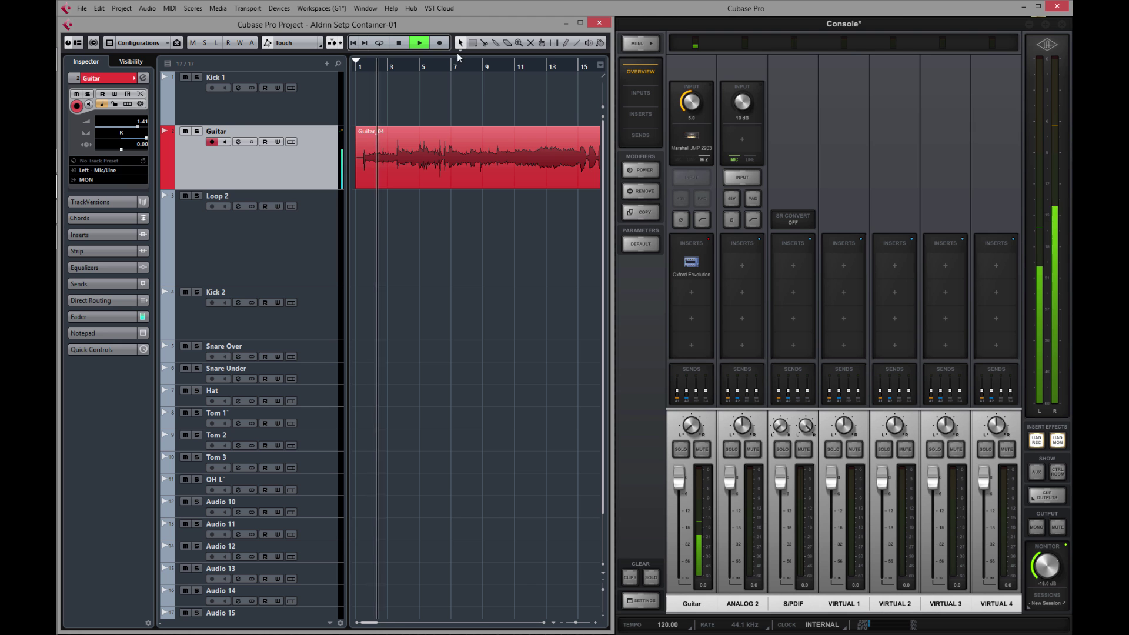
Record on the Guitar track and route its output to Virtual 1-2.
left_click(438, 43)
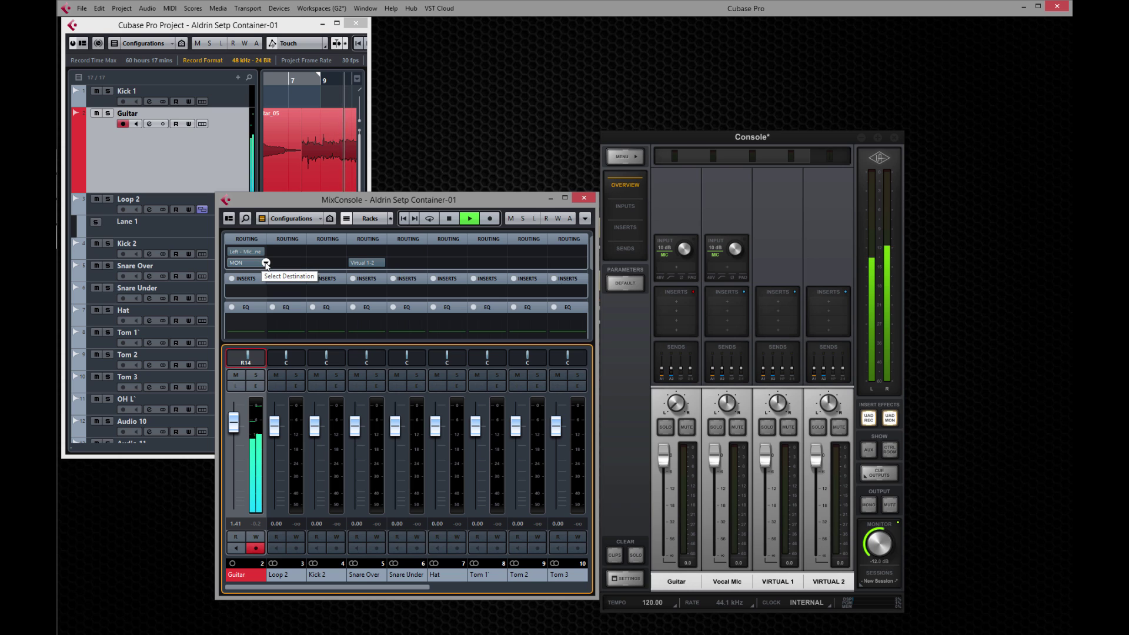
left_click(266, 263)
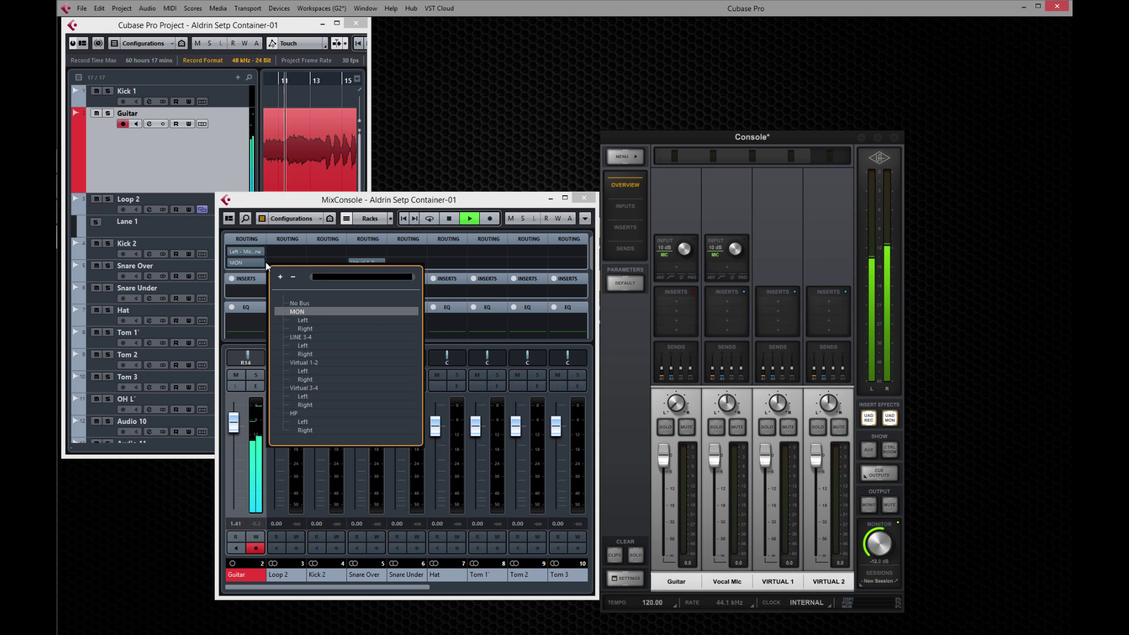
left_click(324, 362)
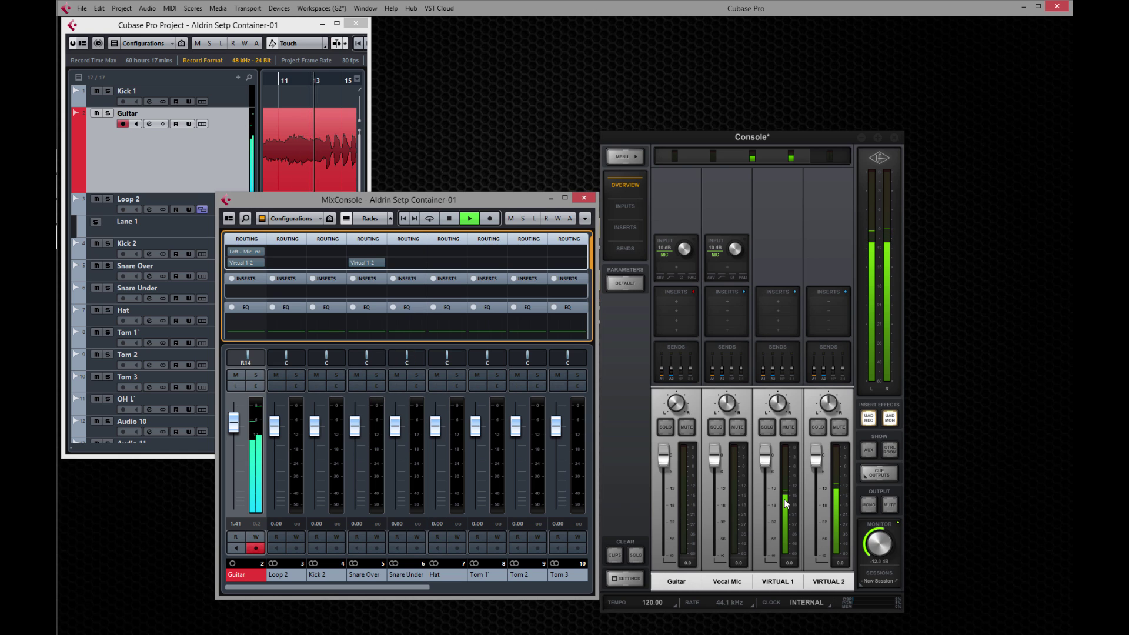
Stereo-link the Apollo's VIRTUAL 1 and VIRTUAL 2 channels.
left_click(776, 581)
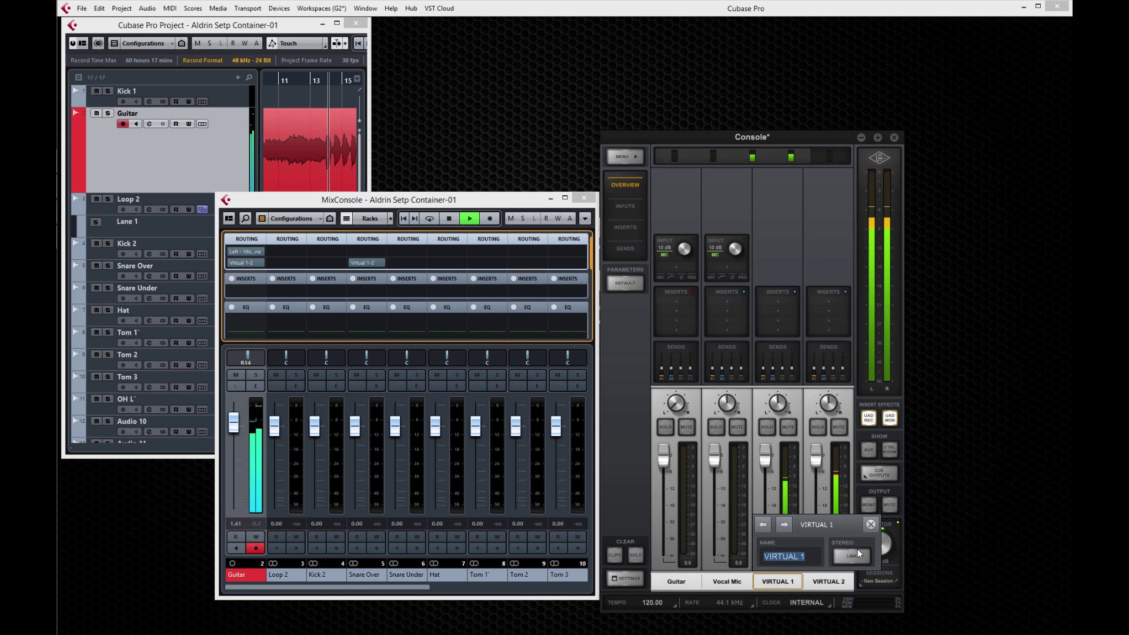
left_click(852, 556)
left_click(871, 524)
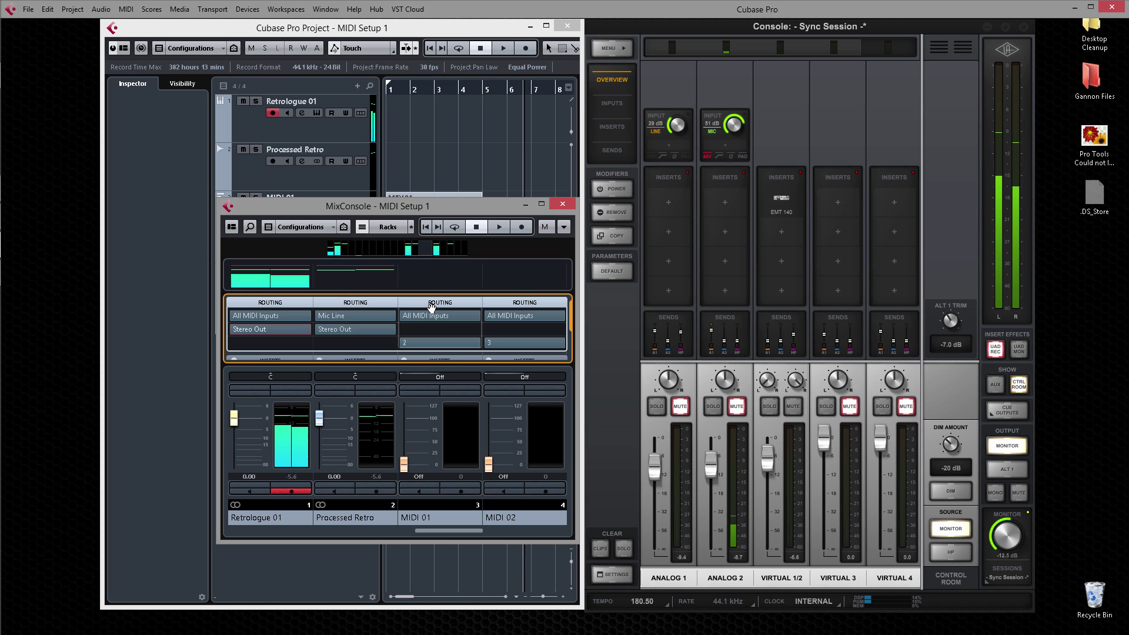
Route Retrologue 01's output to Virtual 1-2 and switch its EMT 140 reverb to plate A.
left_click(302, 334)
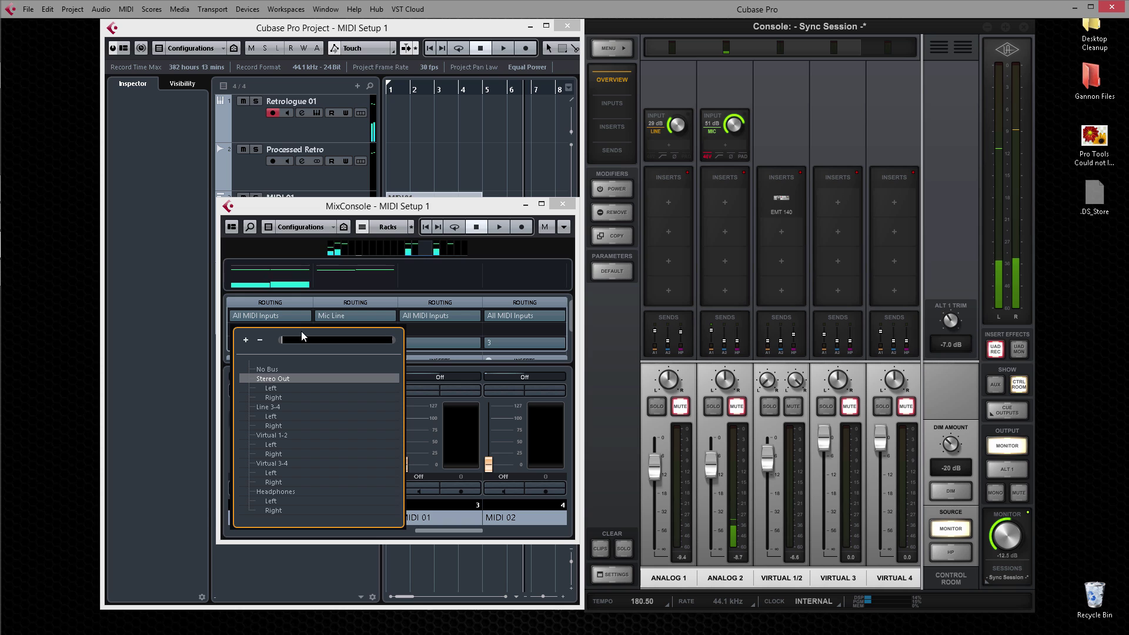
left_click(313, 434)
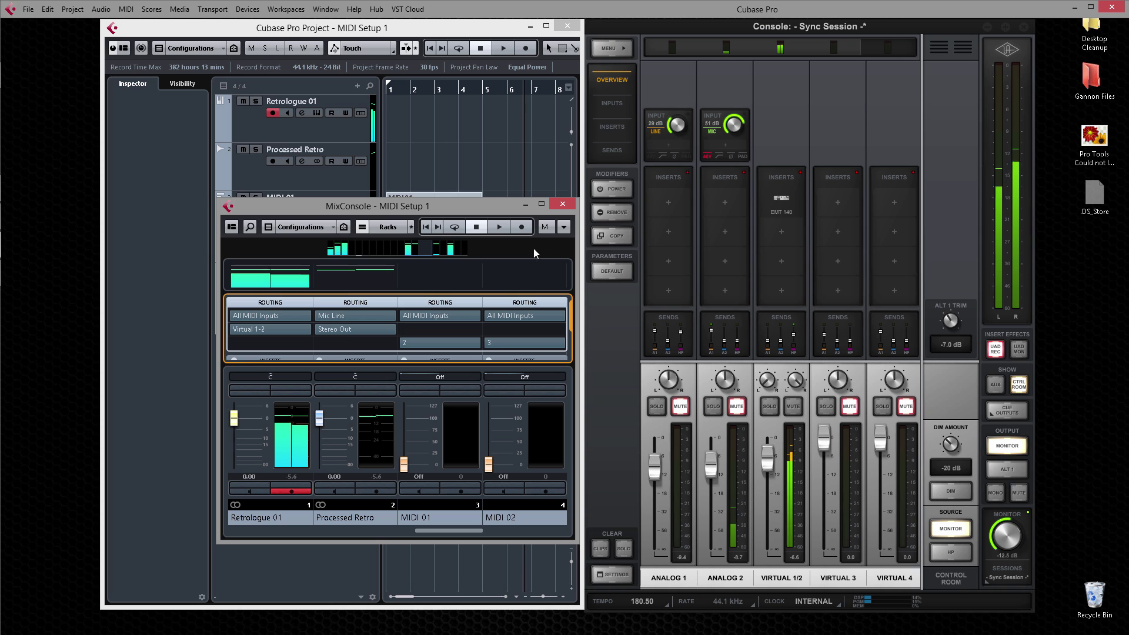
left_click(781, 199)
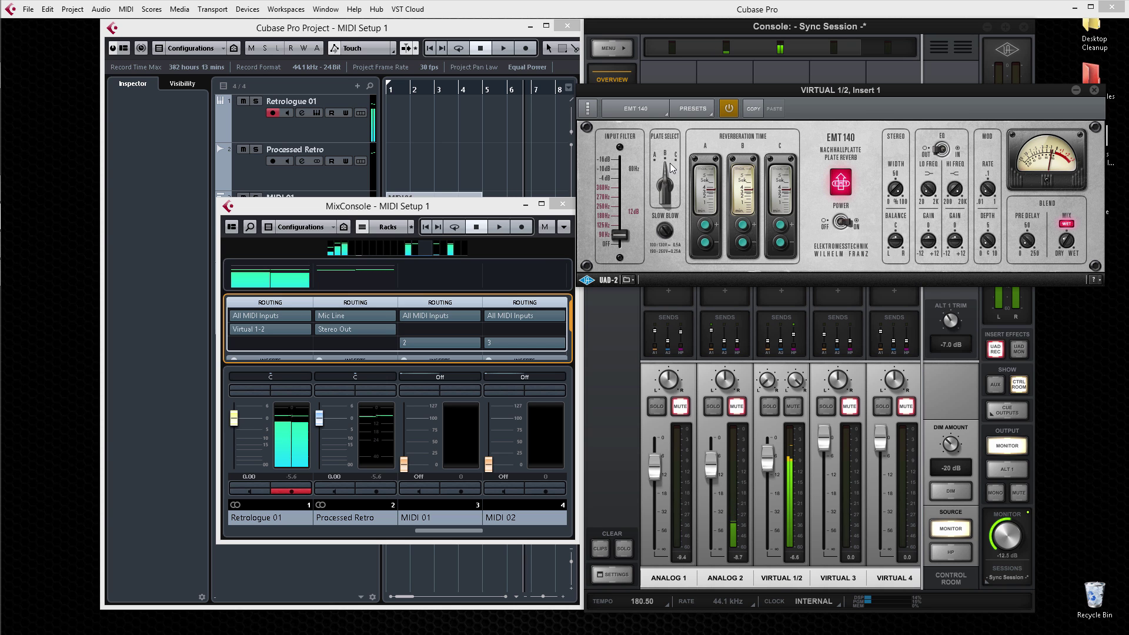
left_click_drag(673, 167, 649, 181)
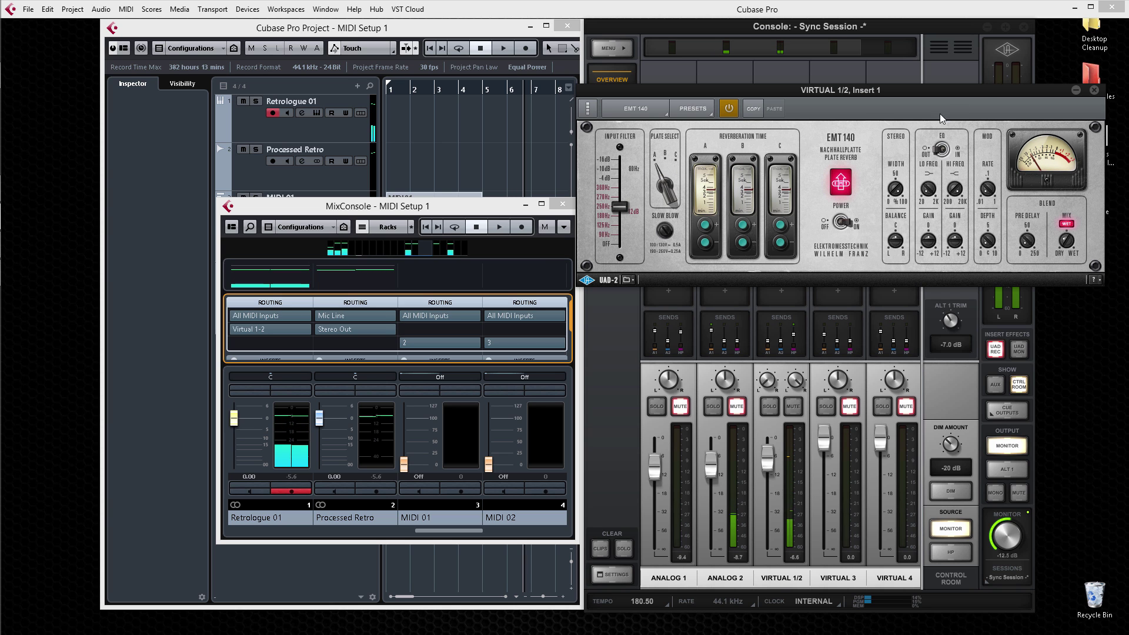
left_click(1094, 90)
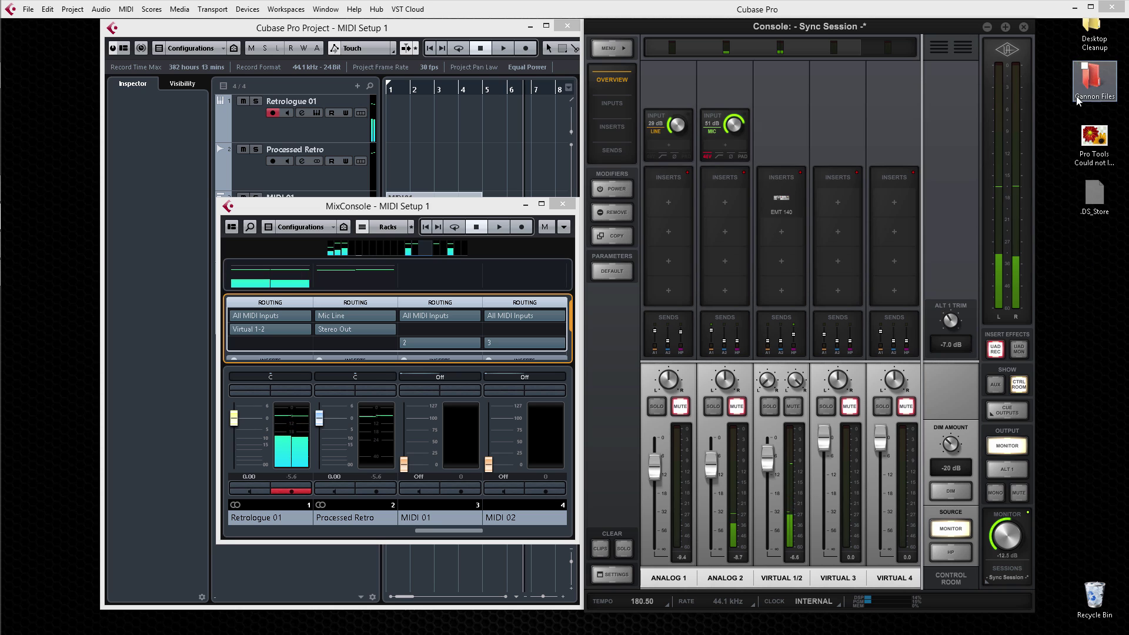
Feed Processed Retro from Virtual 1-2, record-enable it, and record both tracks.
left_click(360, 316)
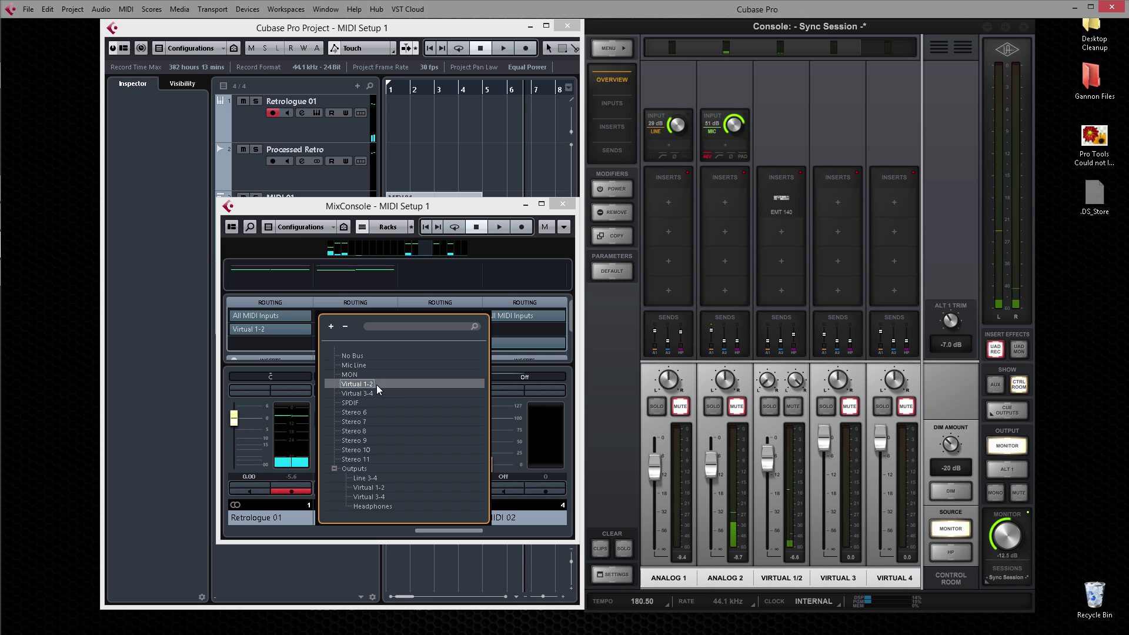
left_click(376, 384)
left_click(376, 491)
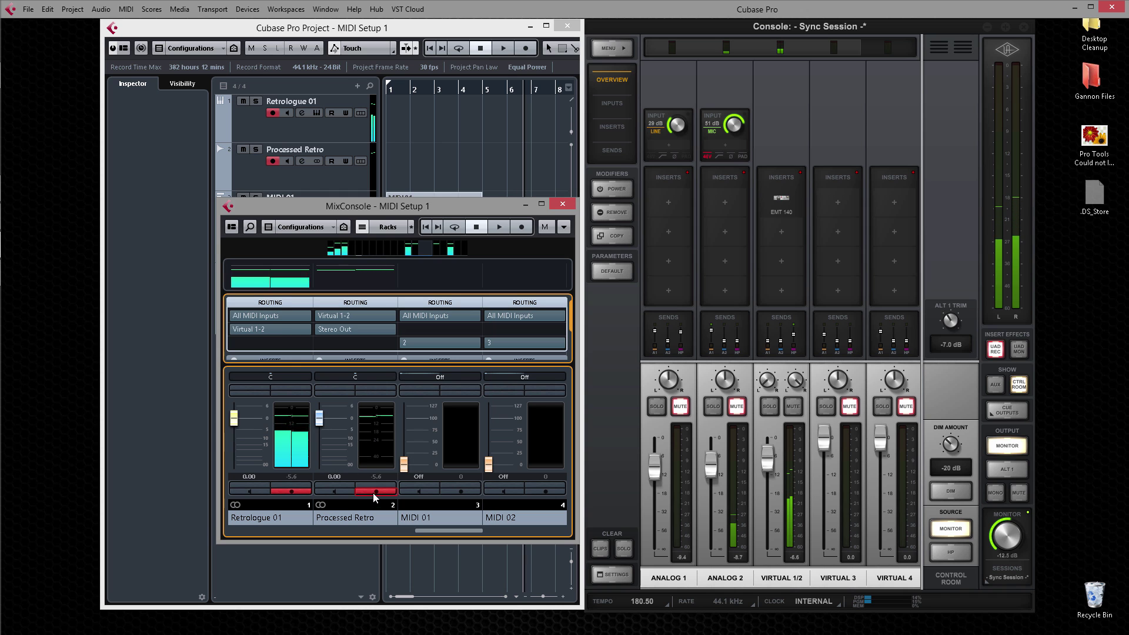
left_click(516, 228)
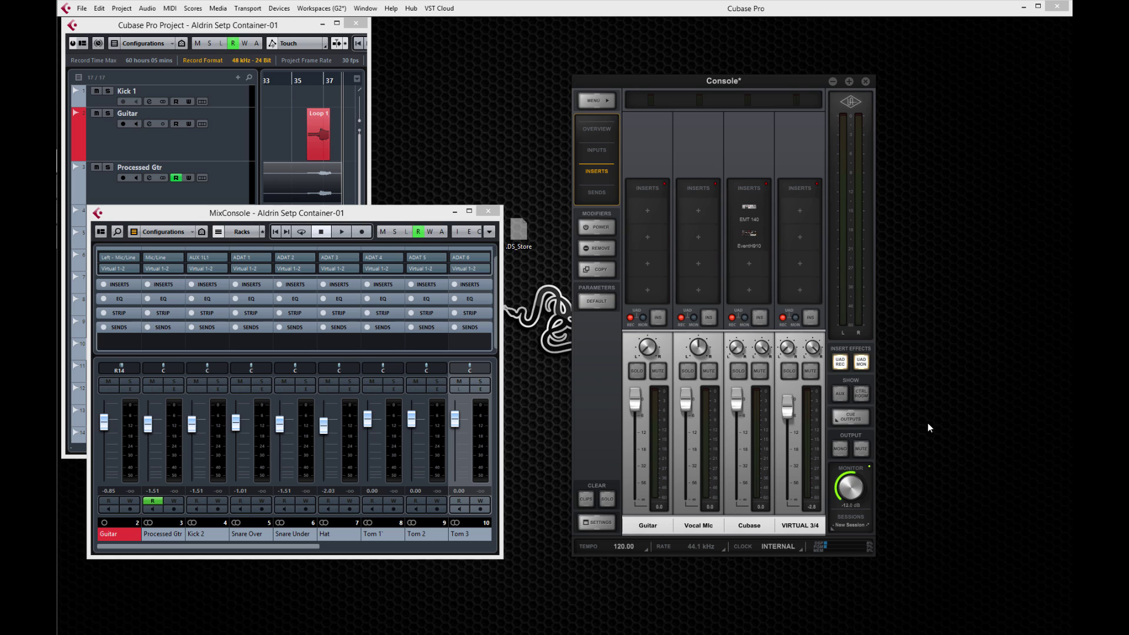
Lower the Console's Cubase channel to about -8.5 dB during playback.
left_click(865, 417)
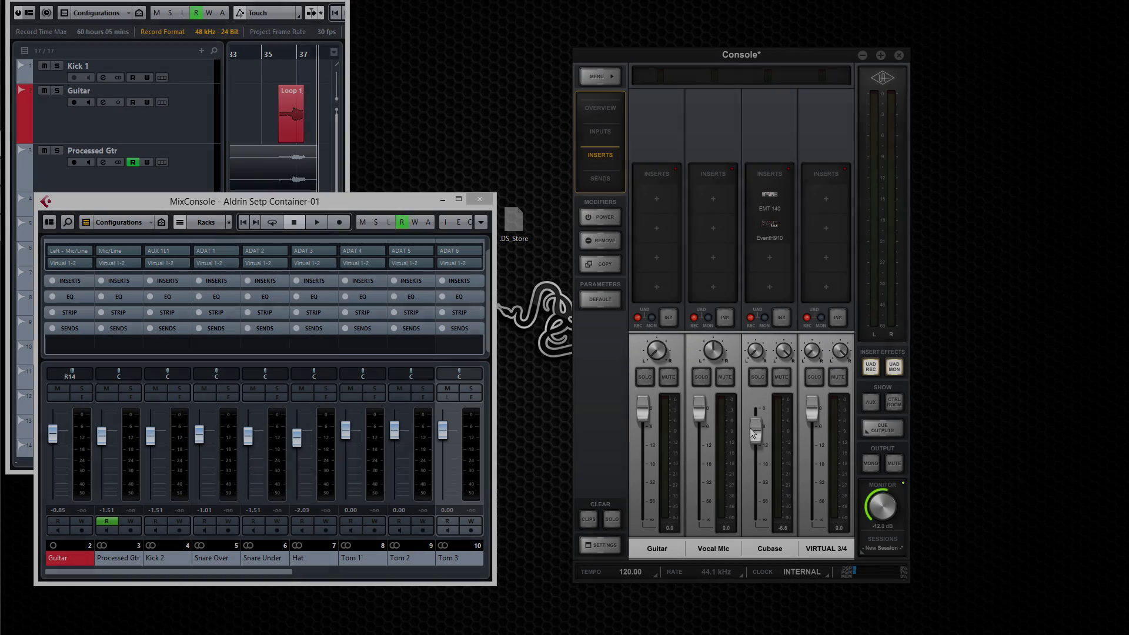
left_click_drag(753, 433, 753, 436)
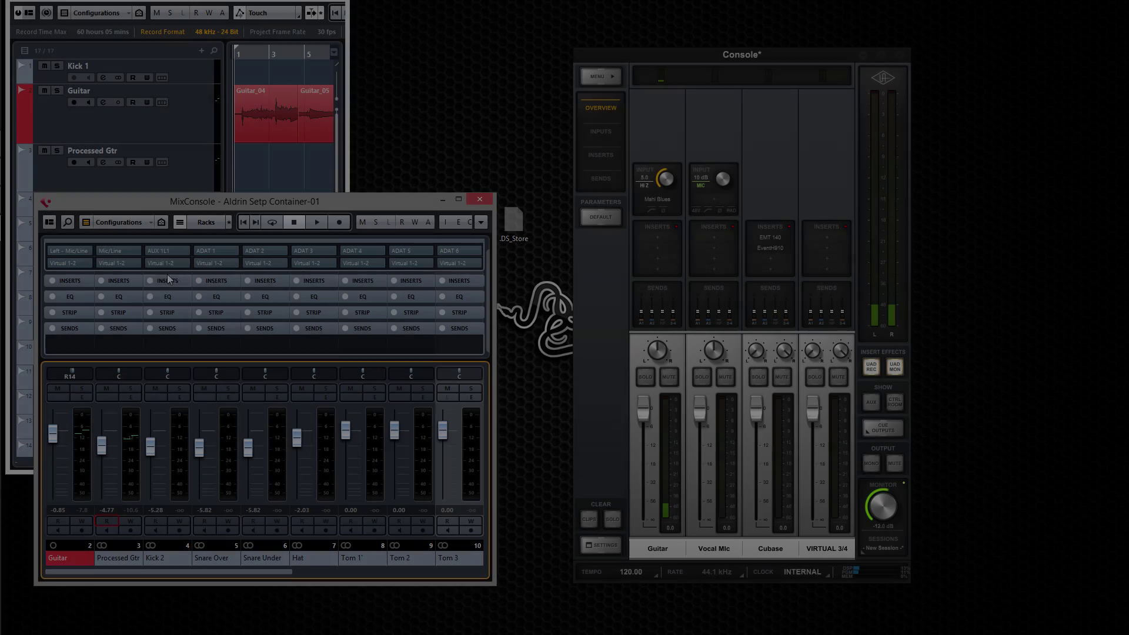
key("space")
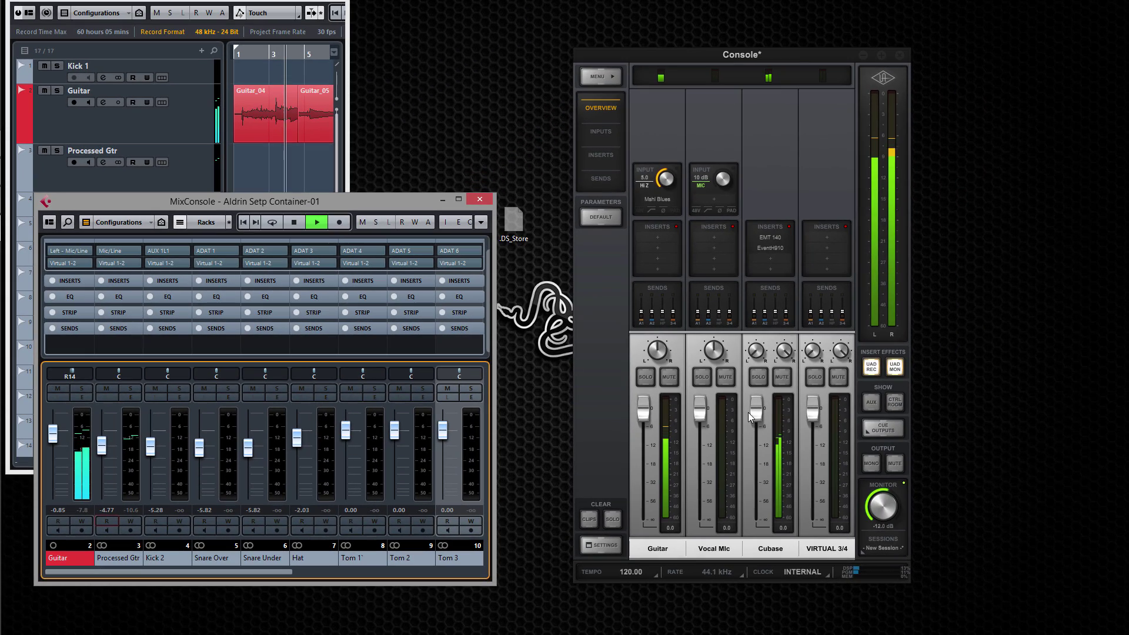
left_click_drag(756, 412, 756, 438)
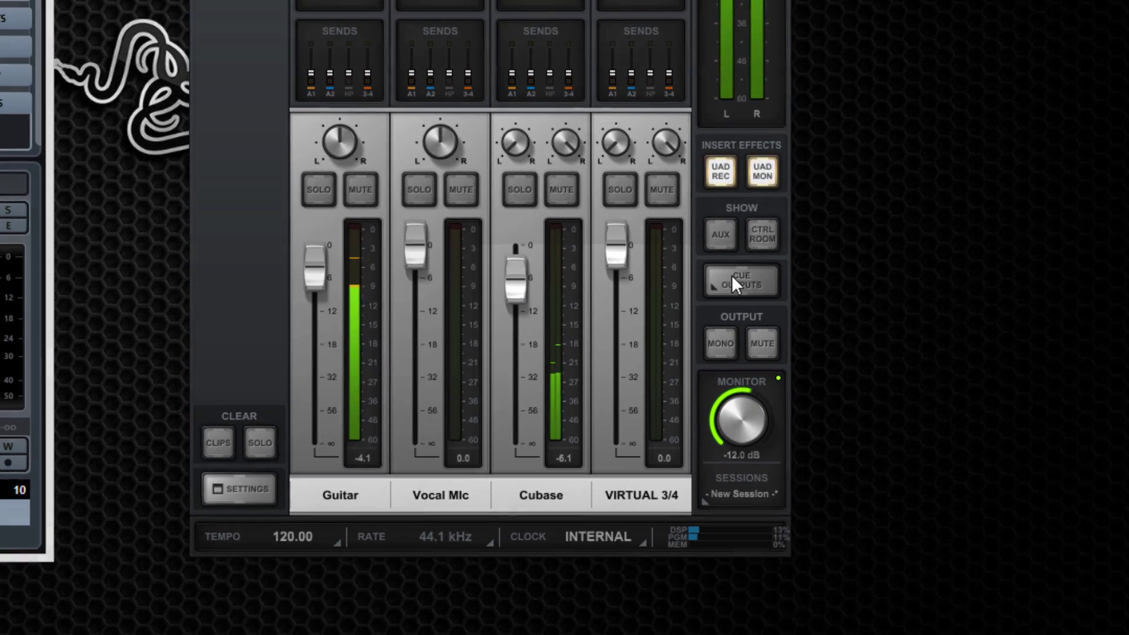
Give the headphones their own cue mix; set Retrologue 01 and Processed Retro Headphones sends to -9.92 and -13.7.
left_click(735, 280)
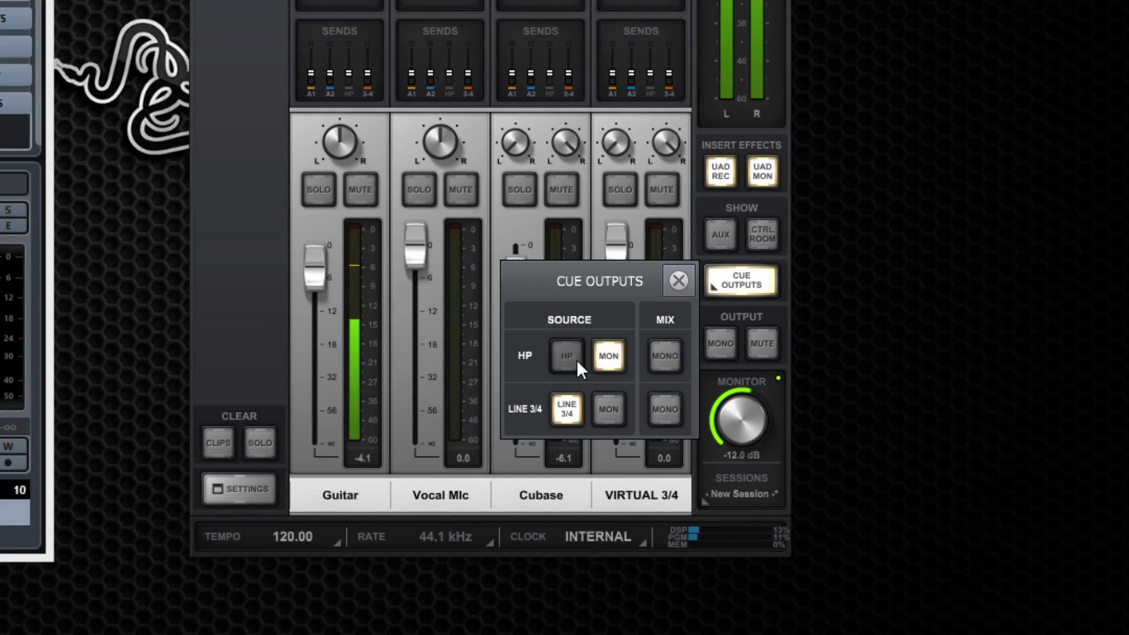
left_click(576, 359)
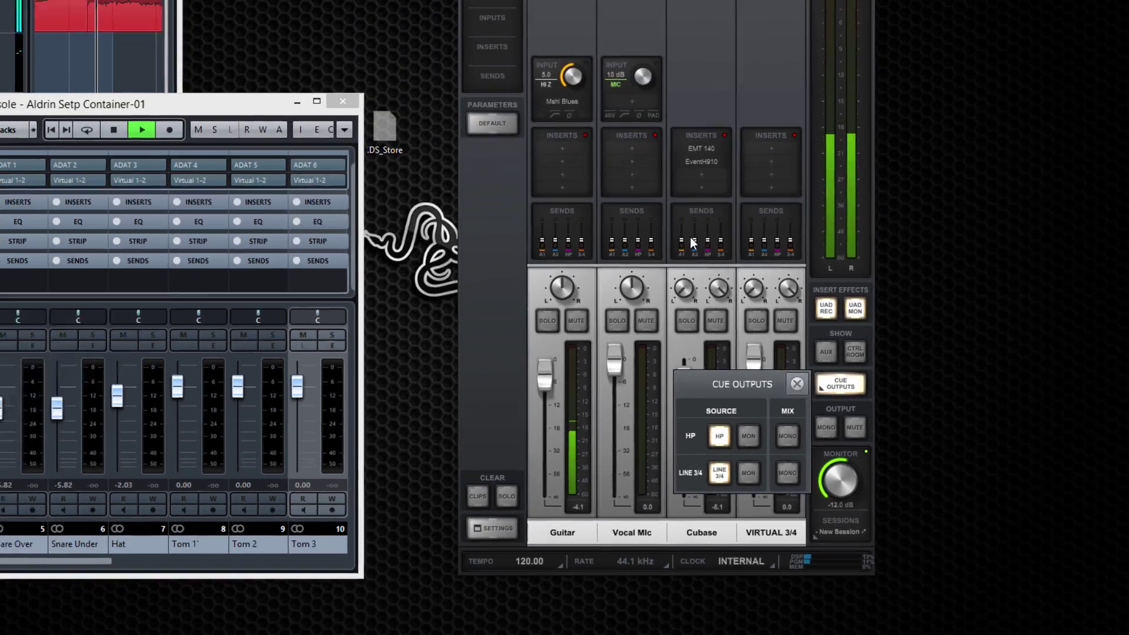
left_click(541, 64)
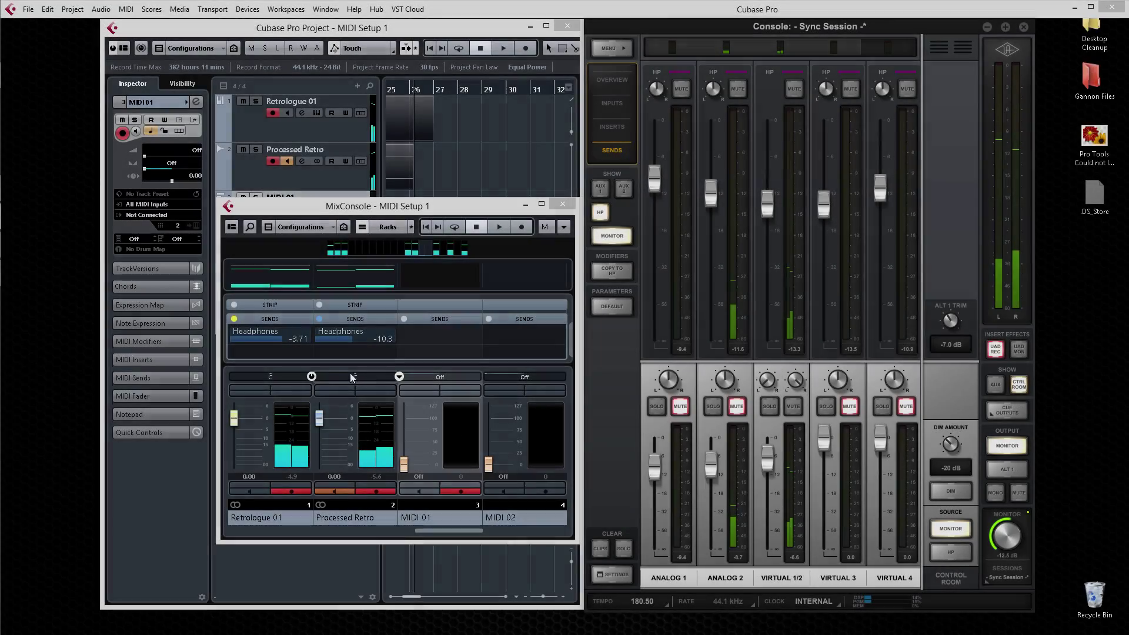
left_click_drag(284, 338, 267, 340)
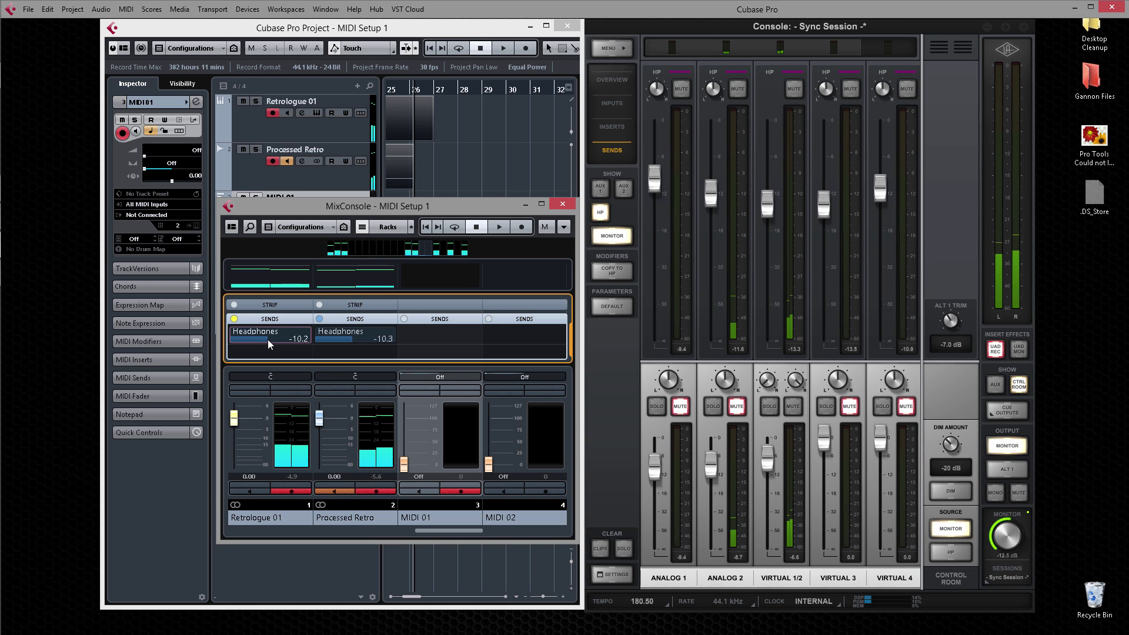
left_click_drag(343, 339, 335, 337)
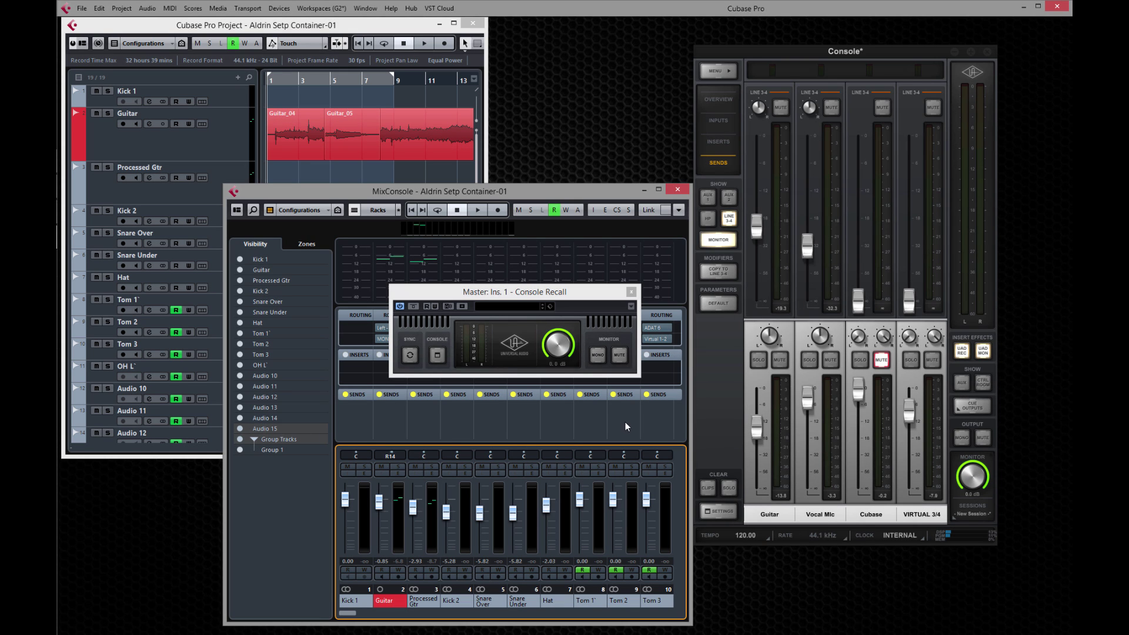
Turn on sync in the Master's Console Recall and raise the Apollo monitor level from -10.5 dB.
key("space")
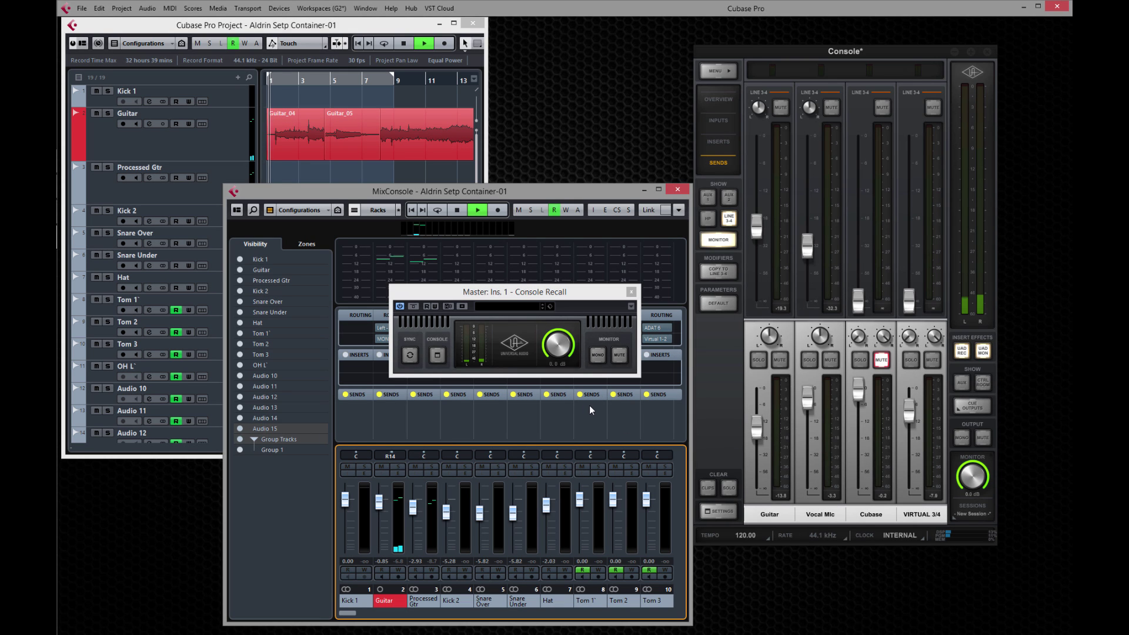
left_click_drag(547, 357, 540, 391)
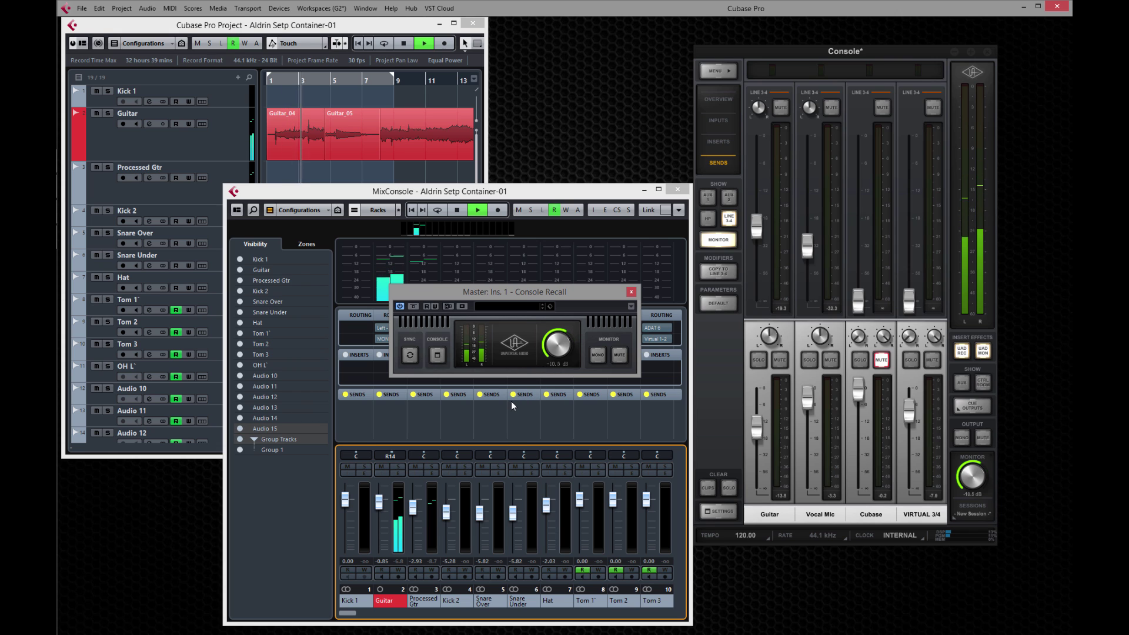
left_click(725, 100)
left_click(586, 210)
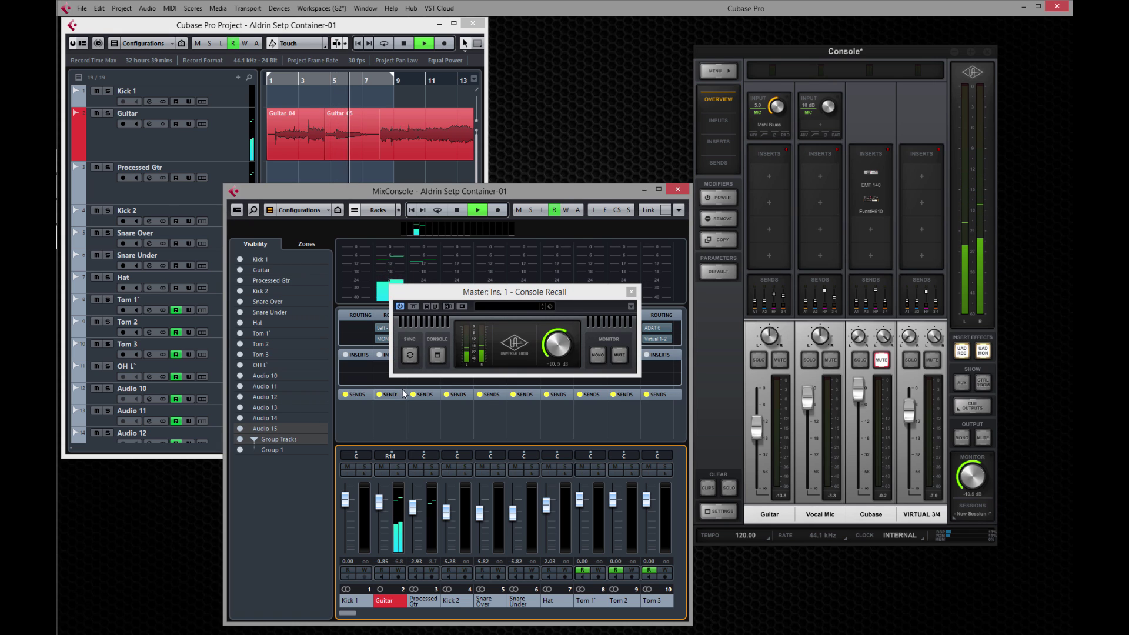
left_click(410, 355)
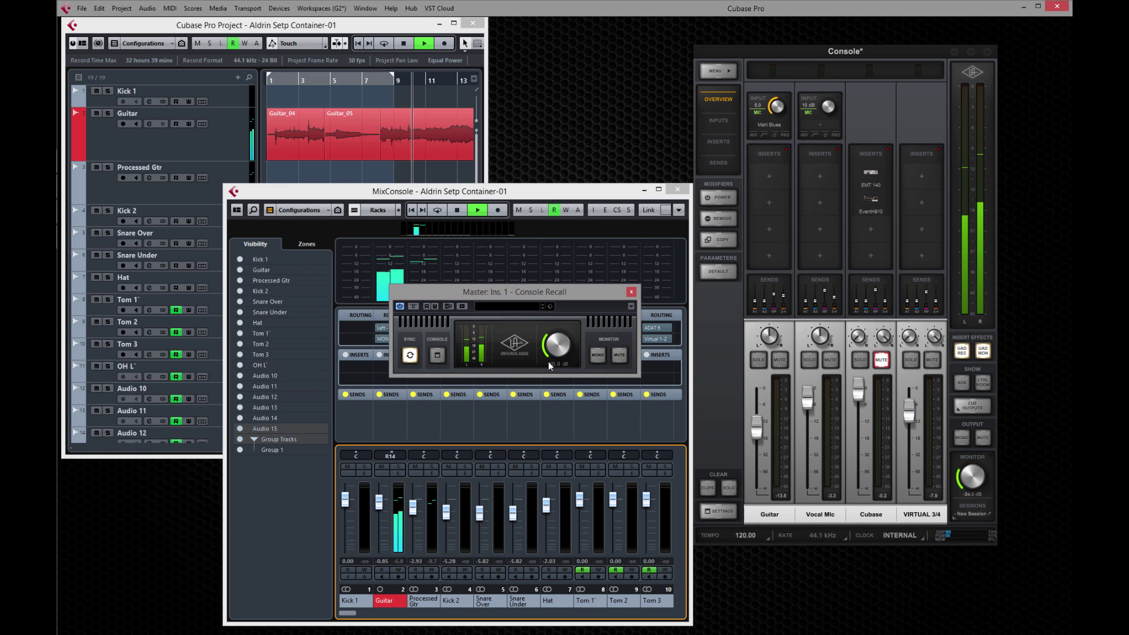
mouse_move(548, 361)
left_mouse_down()
mouse_move(559, 336)
mouse_move(543, 346)
left_mouse_up()
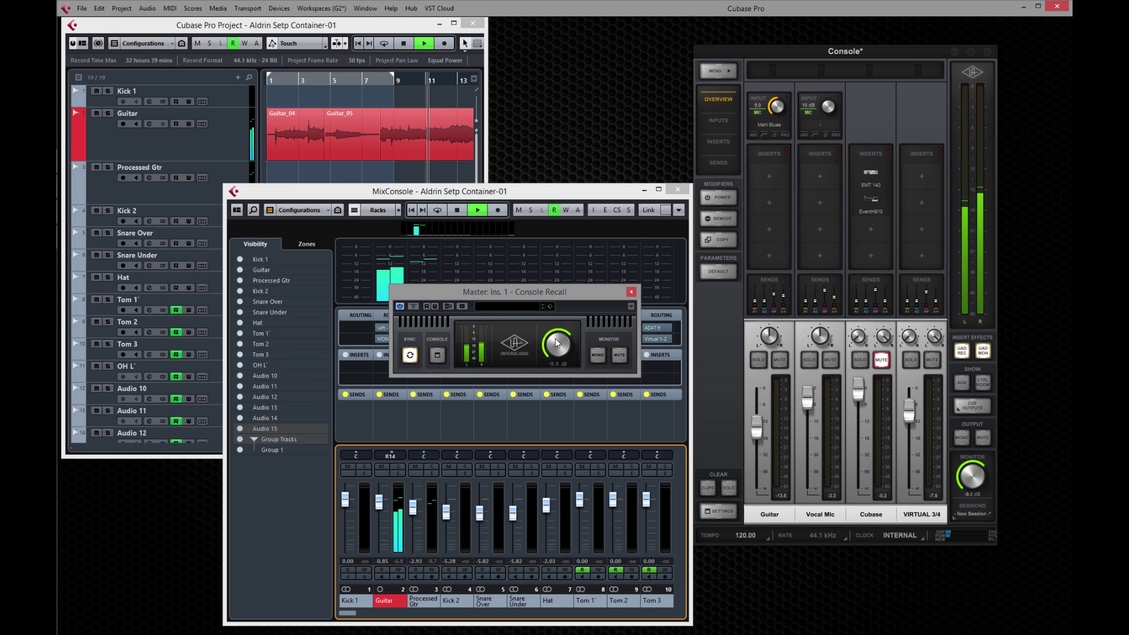
View the EMT 140 reverb on the Console's Cubase channel insert chain.
right_click(607, 199)
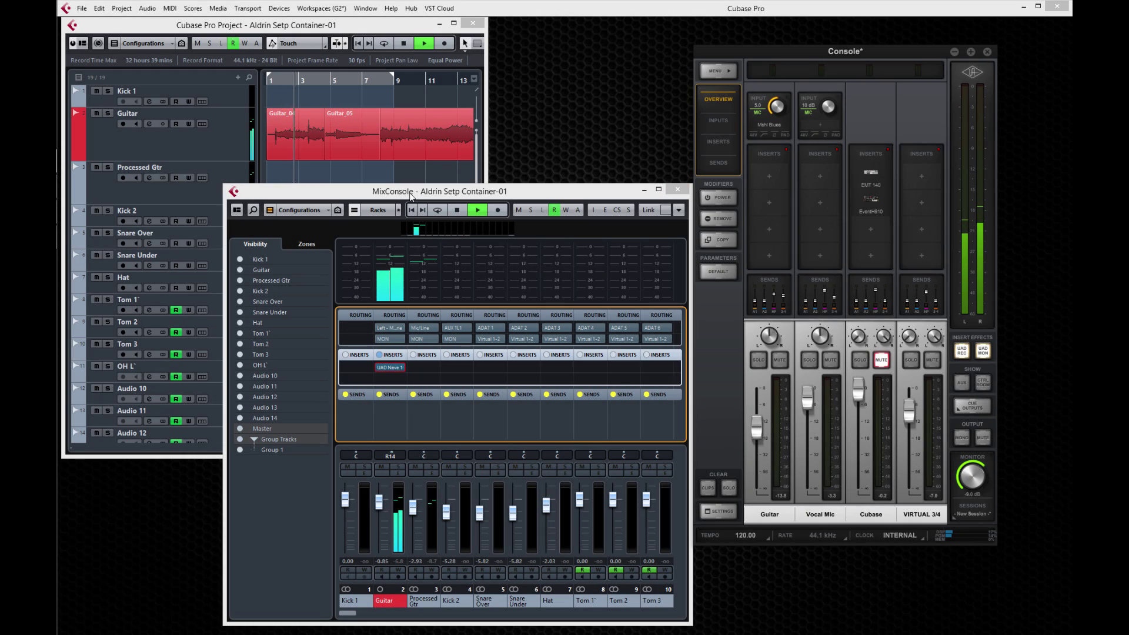
left_click(874, 174)
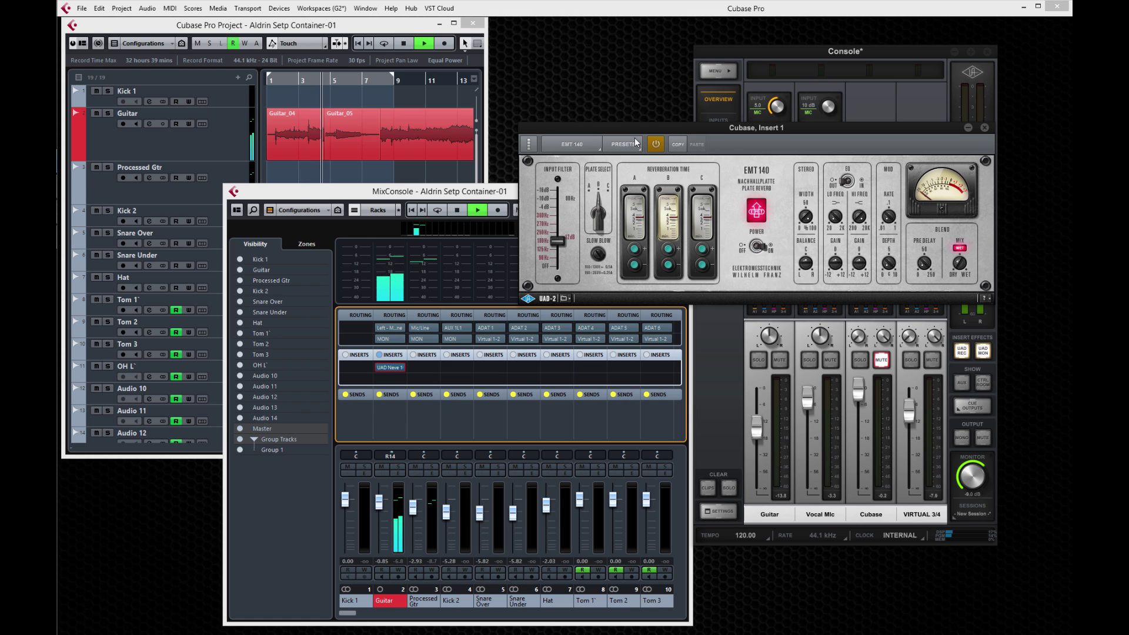
left_click(529, 144)
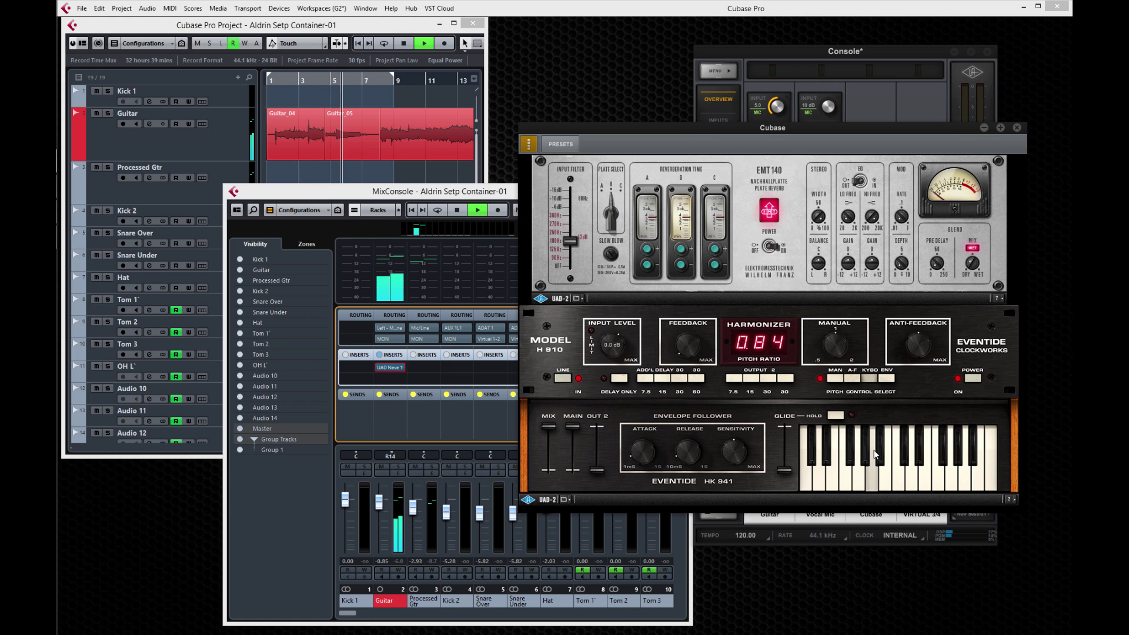
left_click(1016, 128)
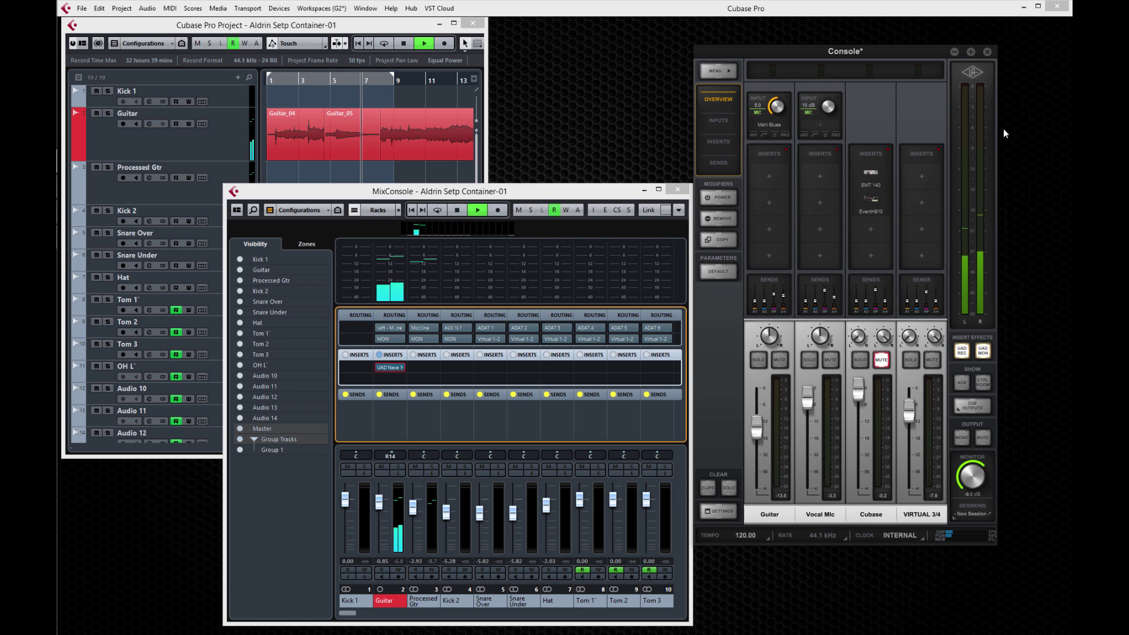
Open the UAD Neve 1073 window on the Guitar channel's insert in MixConsole.
left_click(391, 366)
left_click(391, 366)
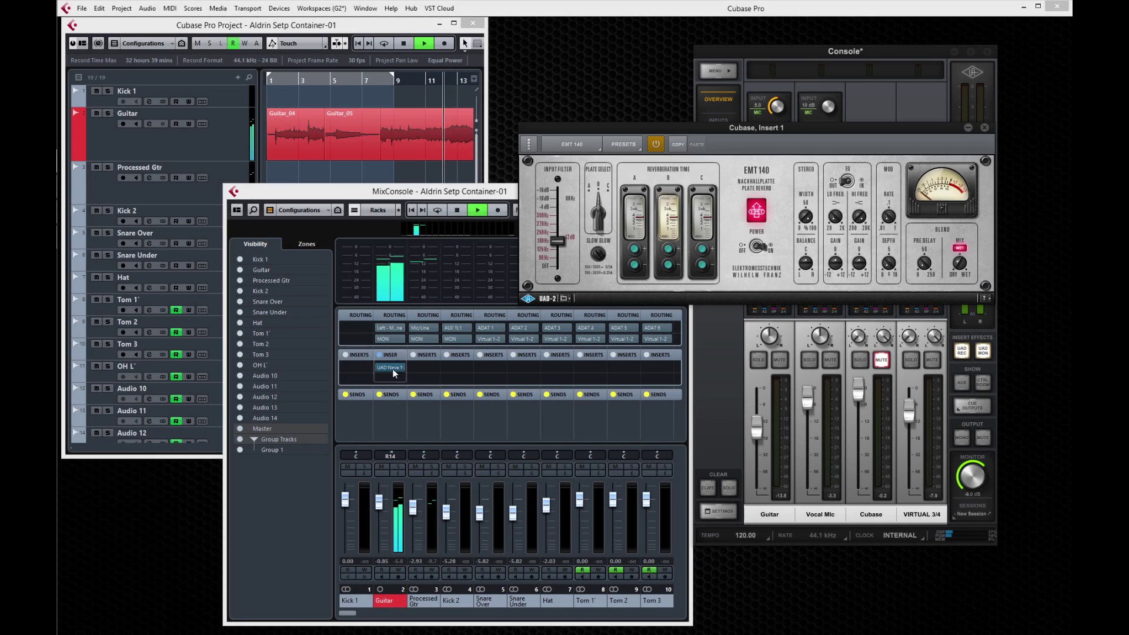
left_click(393, 367)
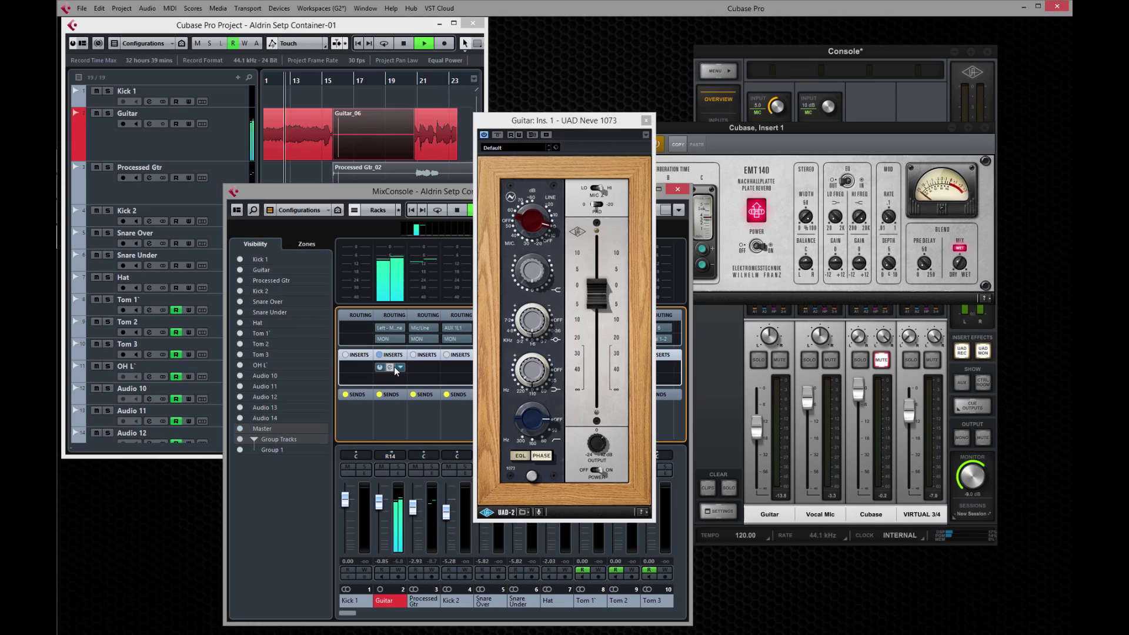
left_click(393, 367)
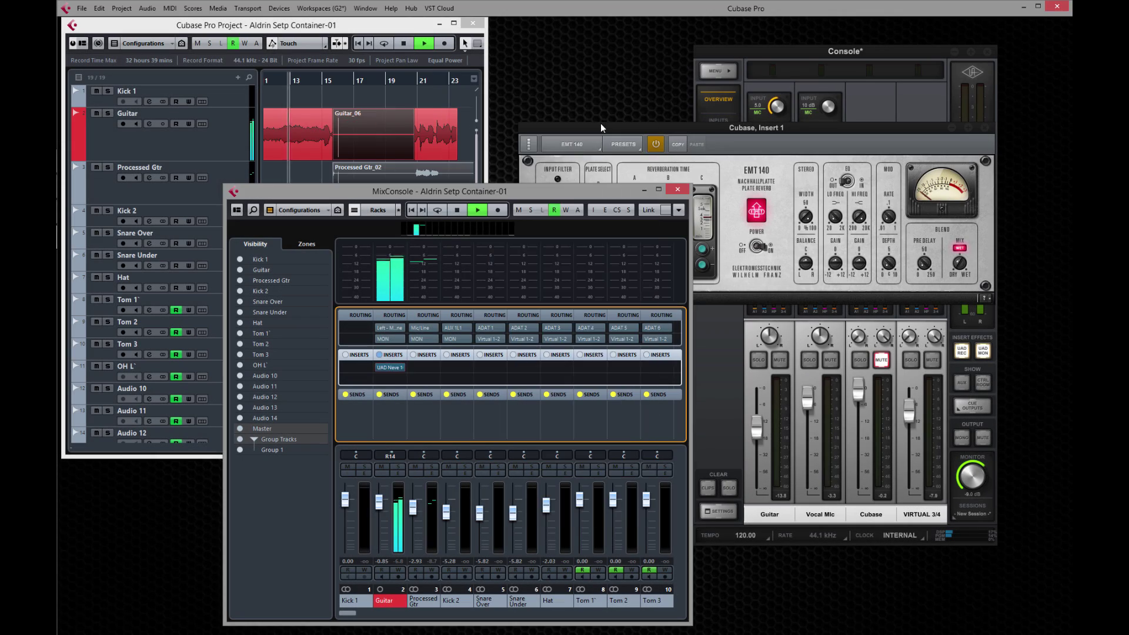
left_click(393, 367)
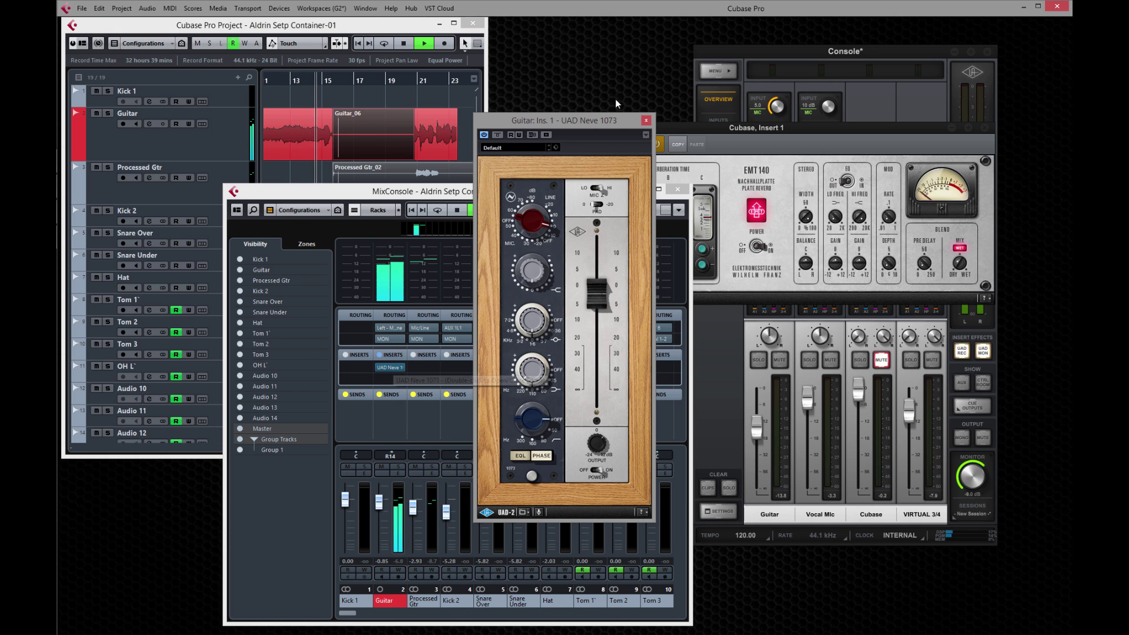